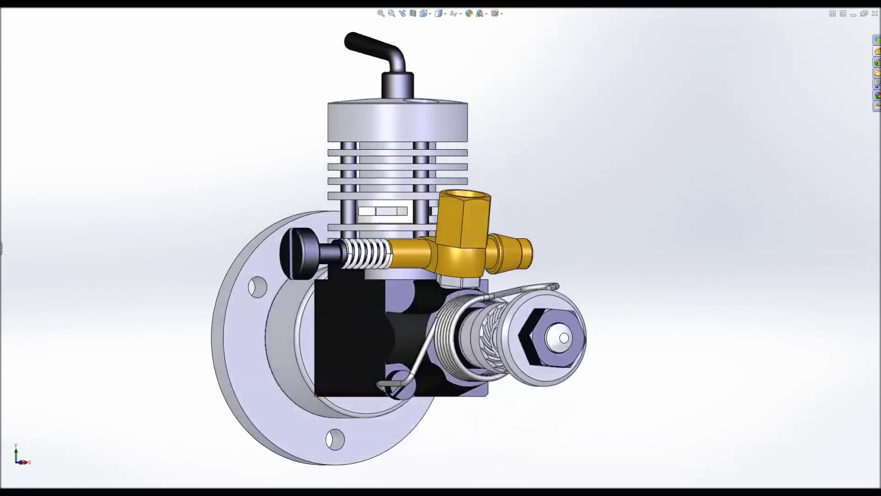
# - Step through the back, right, top, bottom and dimetric views, ending on the sectioned right view
pyautogui.hotkey('ctrl', '2')
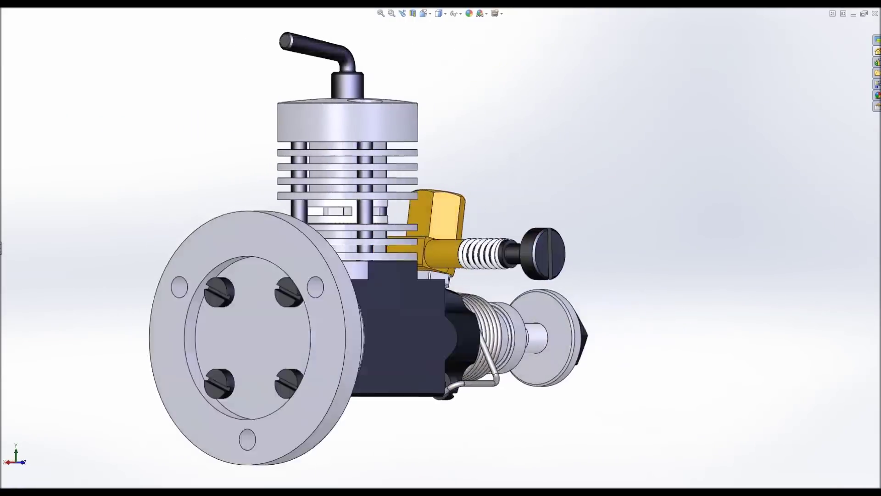
pyautogui.hotkey('ctrl', '4')
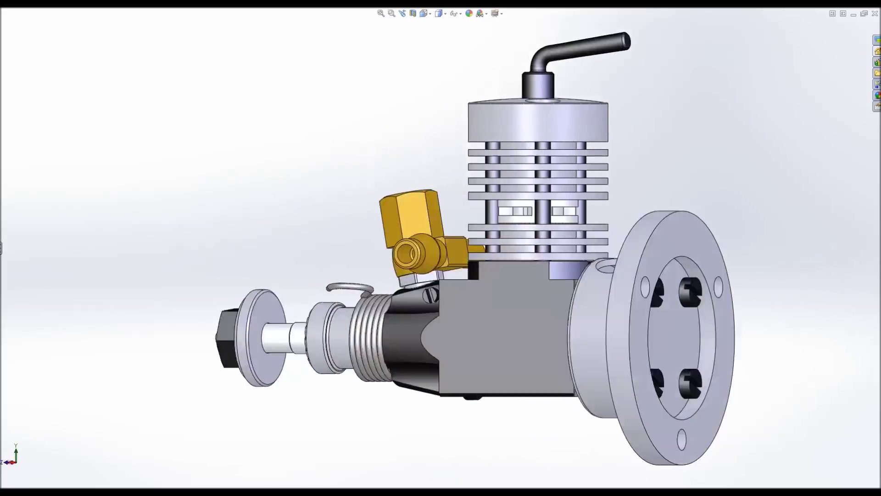
pyautogui.hotkey('ctrl', '5')
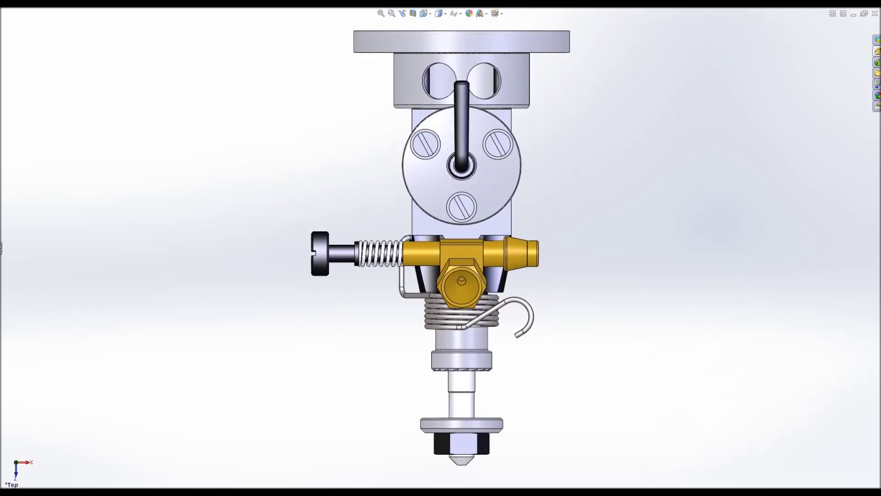
pyautogui.hotkey('ctrl', '6')
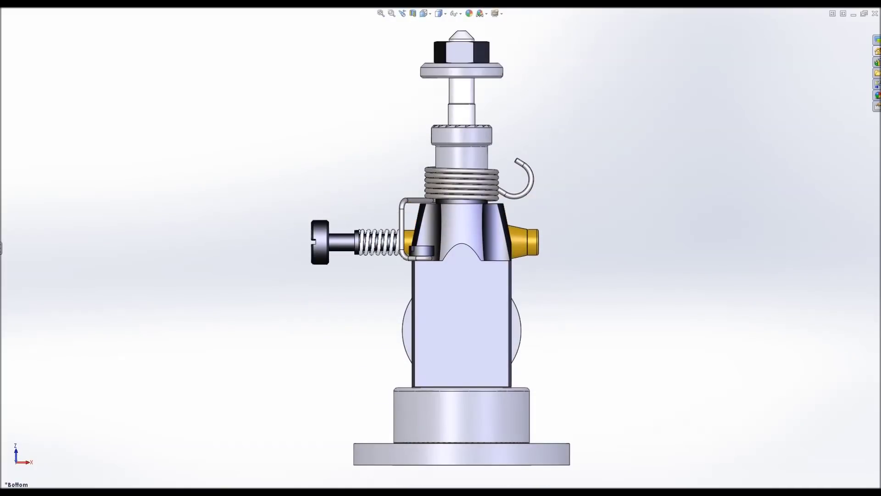
pyautogui.hotkey('ctrl', '7')
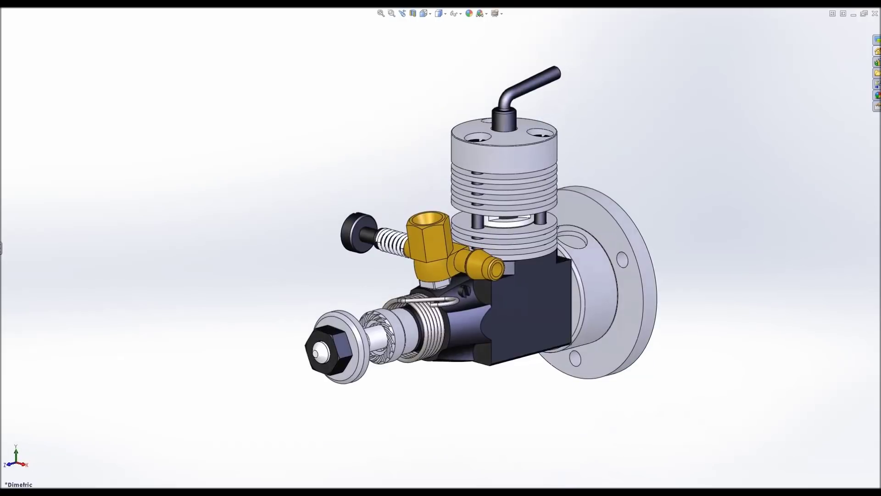
pyautogui.hotkey('ctrl', '4')
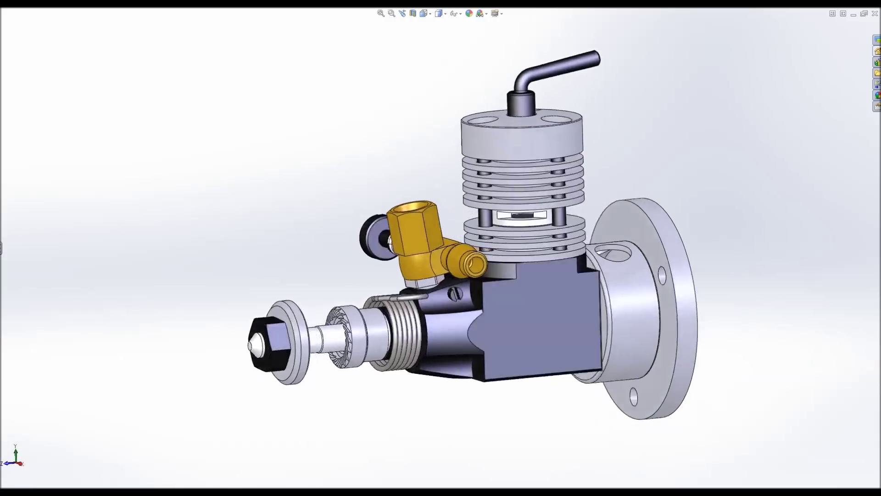
# - Drag the piston and crank disc to run the piston up and down its stroke
pyautogui.moveTo(531, 184)
pyautogui.mouseDown()
pyautogui.moveTo(524, 168)
pyautogui.moveTo(523, 220)
pyautogui.mouseUp()
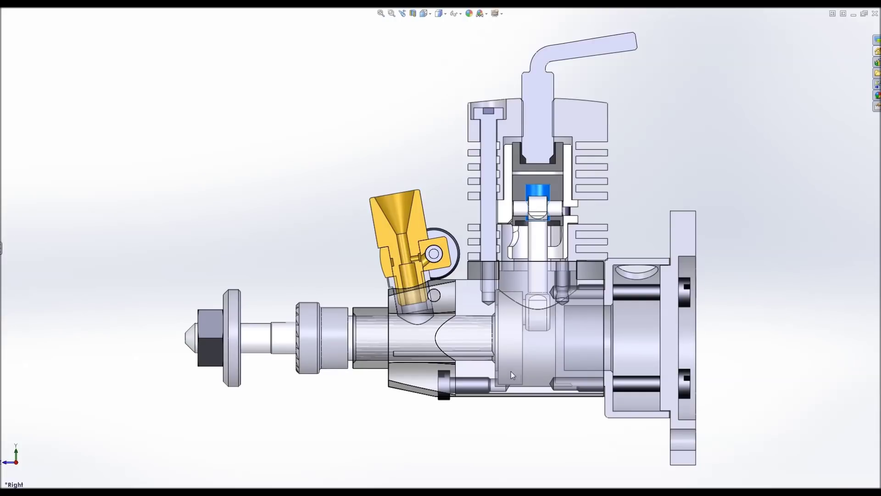
pyautogui.moveTo(512, 373); pyautogui.dragTo(502, 342)
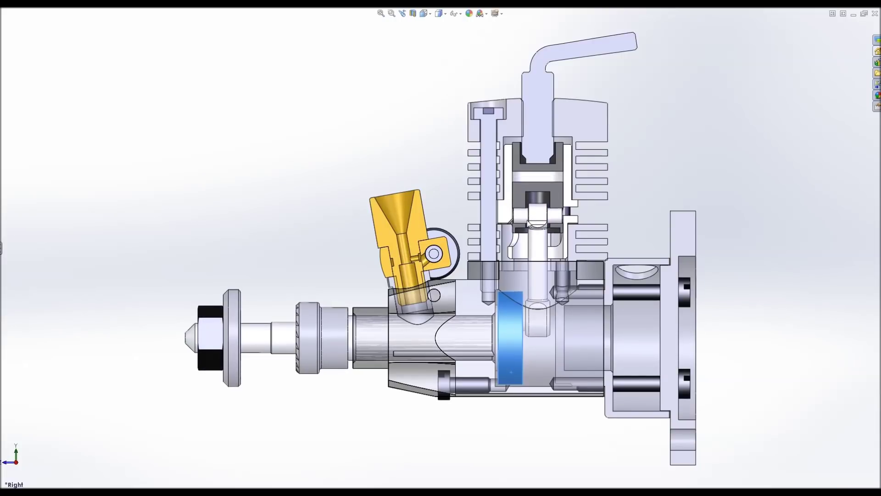
pyautogui.moveTo(532, 199)
pyautogui.mouseDown()
pyautogui.moveTo(536, 218)
pyautogui.moveTo(581, 208)
pyautogui.mouseUp()
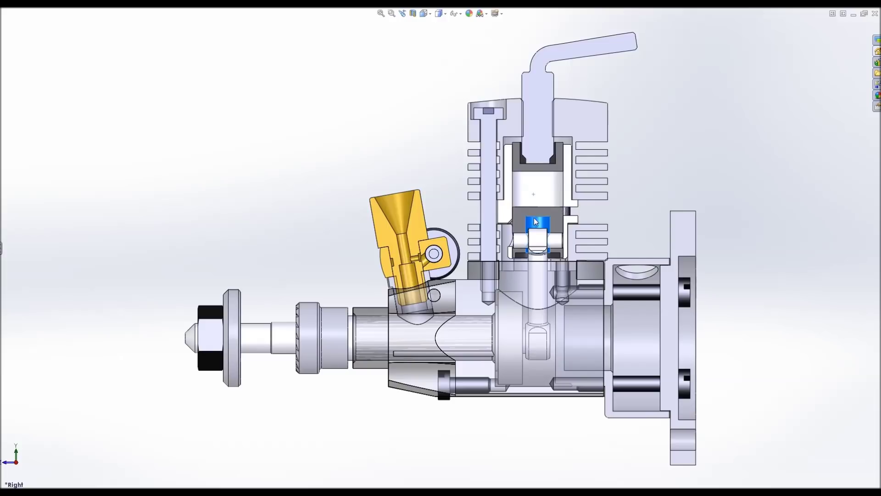
pyautogui.moveTo(535, 220); pyautogui.dragTo(548, 214)
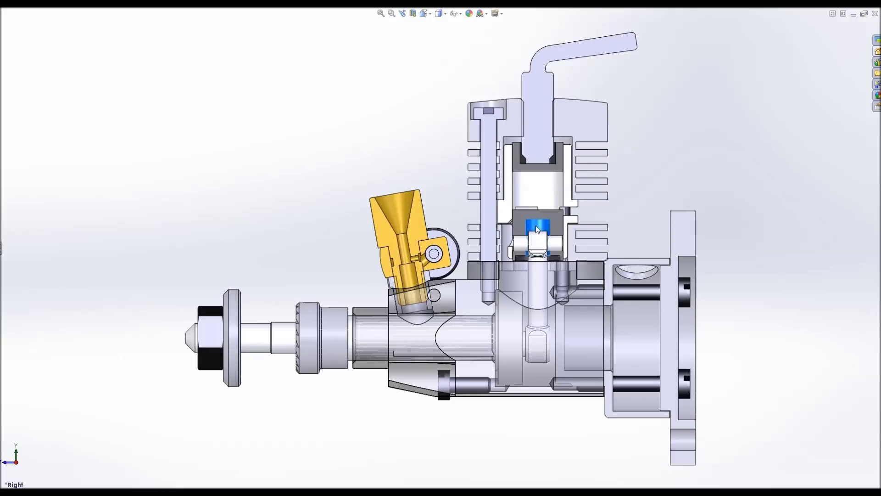
pyautogui.moveTo(535, 225); pyautogui.dragTo(535, 232)
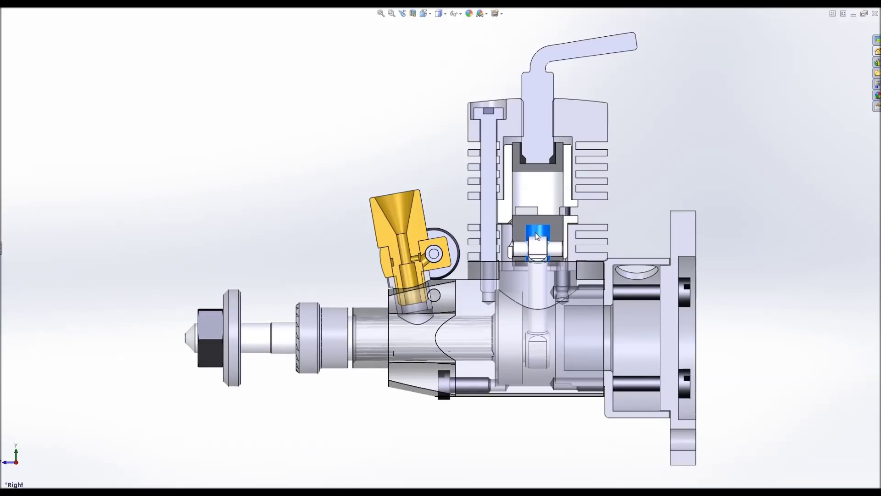
pyautogui.moveTo(535, 232); pyautogui.dragTo(535, 235)
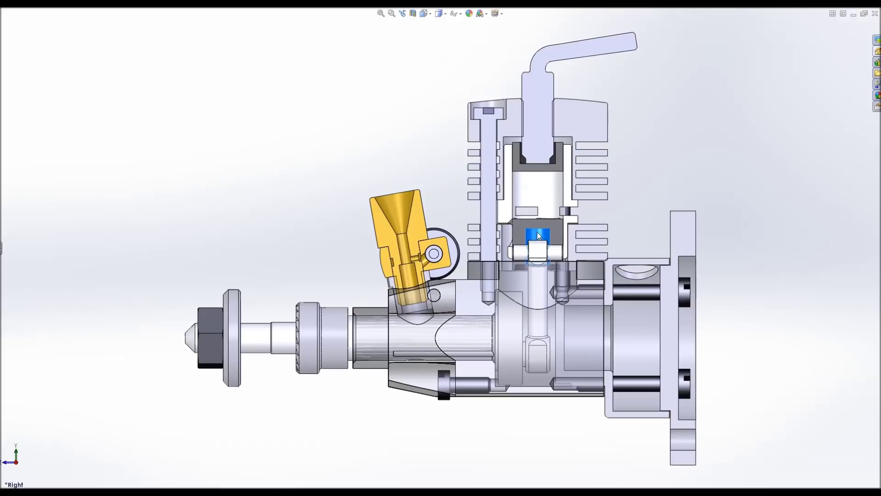
pyautogui.moveTo(538, 236); pyautogui.dragTo(546, 274)
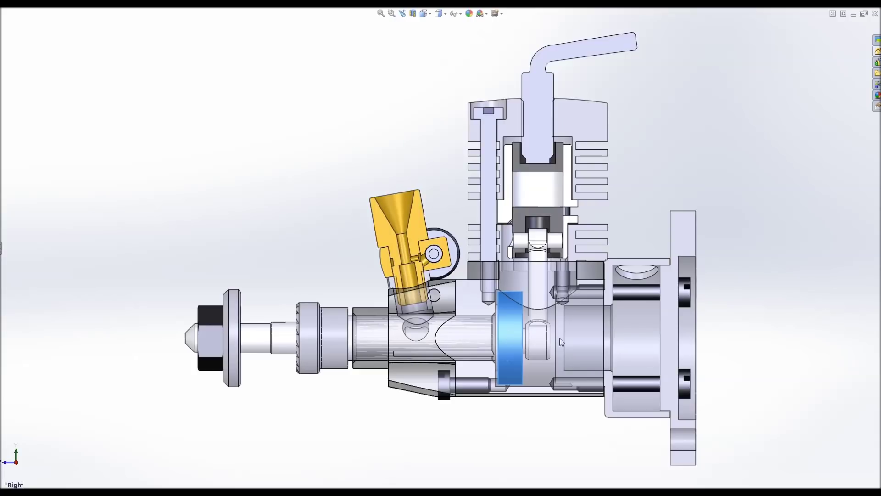
pyautogui.moveTo(510, 363); pyautogui.dragTo(508, 309)
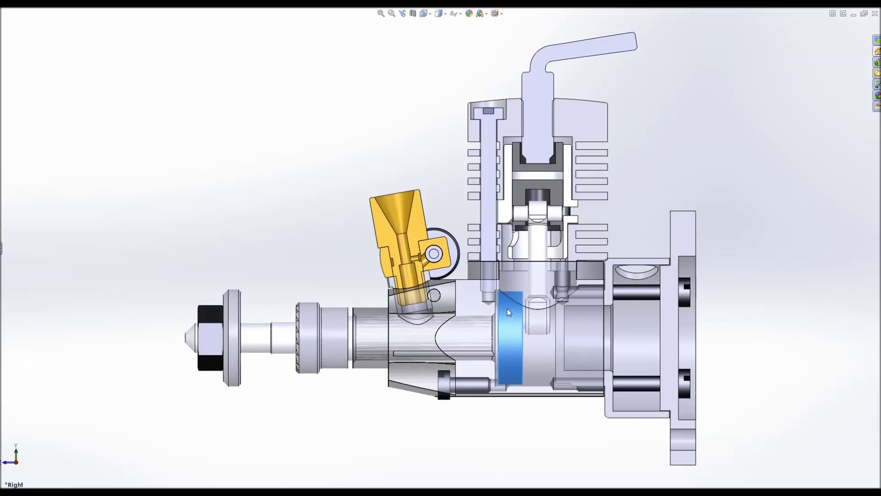
pyautogui.moveTo(507, 308); pyautogui.dragTo(494, 291)
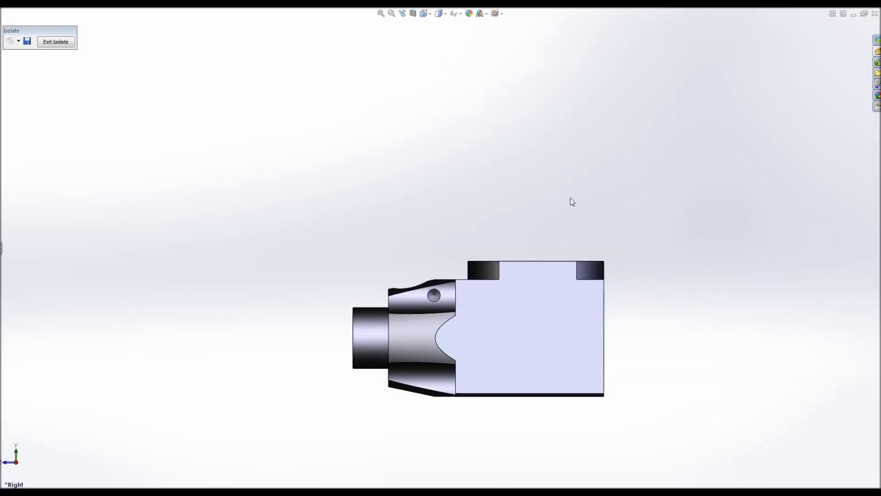
# - Orbit the isolated crankcase to inspect its flange face, square flange, bore and boss
pyautogui.moveTo(572, 199); pyautogui.dragTo(491, 227, button='middle')
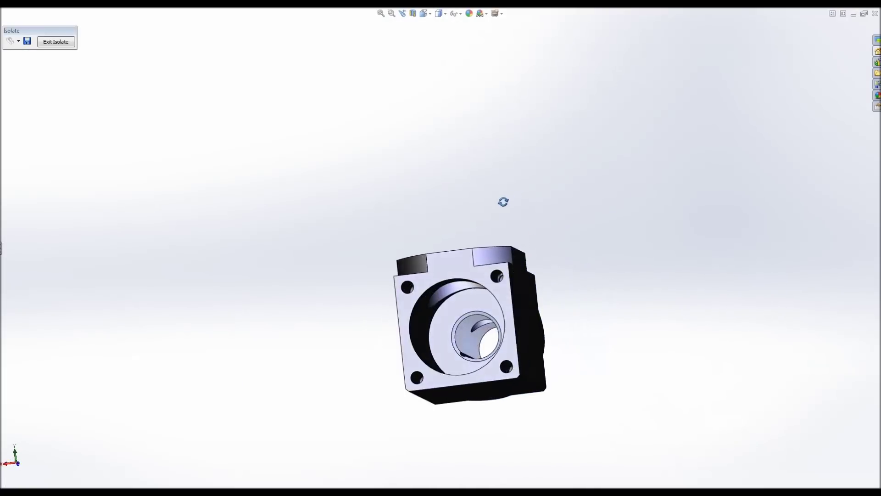
pyautogui.moveTo(491, 226); pyautogui.dragTo(503, 233, button='middle')
pyautogui.scroll(-5, 476, 342)
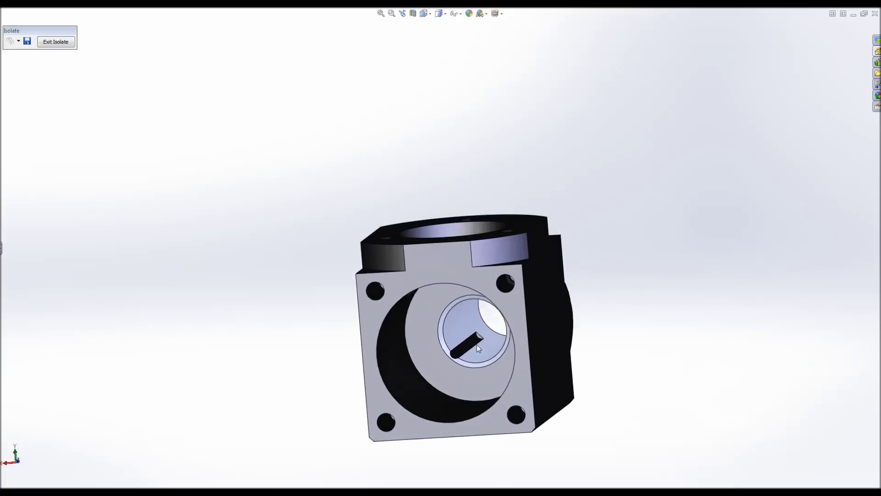
pyautogui.scroll(2, 476, 342)
pyautogui.keyDown('ctrl'); pyautogui.moveTo(476, 342); pyautogui.dragTo(413, 253, button='middle'); pyautogui.keyUp('ctrl')
pyautogui.scroll(-2, 414, 252)
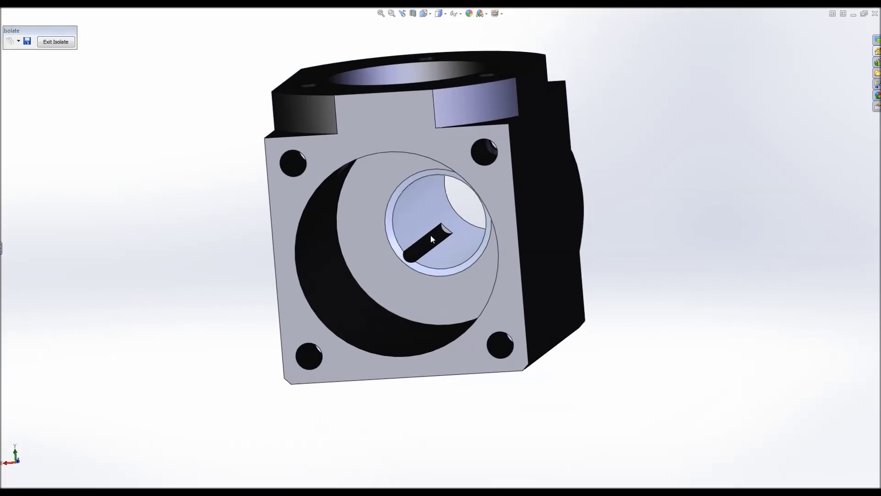
pyautogui.moveTo(483, 258)
pyautogui.mouseDown(button='middle')
pyautogui.moveTo(386, 323)
pyautogui.moveTo(340, 380)
pyautogui.moveTo(480, 232)
pyautogui.moveTo(509, 344)
pyautogui.moveTo(462, 387)
pyautogui.moveTo(528, 282)
pyautogui.mouseUp(button='middle')
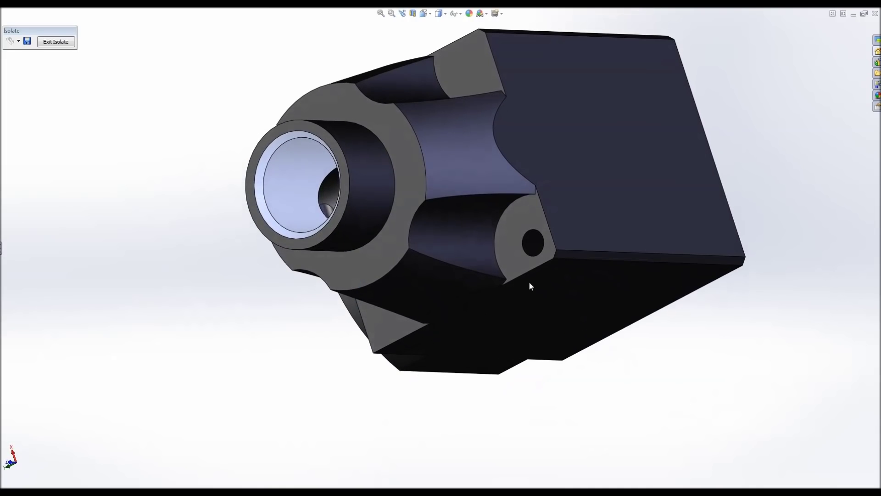
pyautogui.moveTo(391, 205); pyautogui.dragTo(526, 167, button='middle')
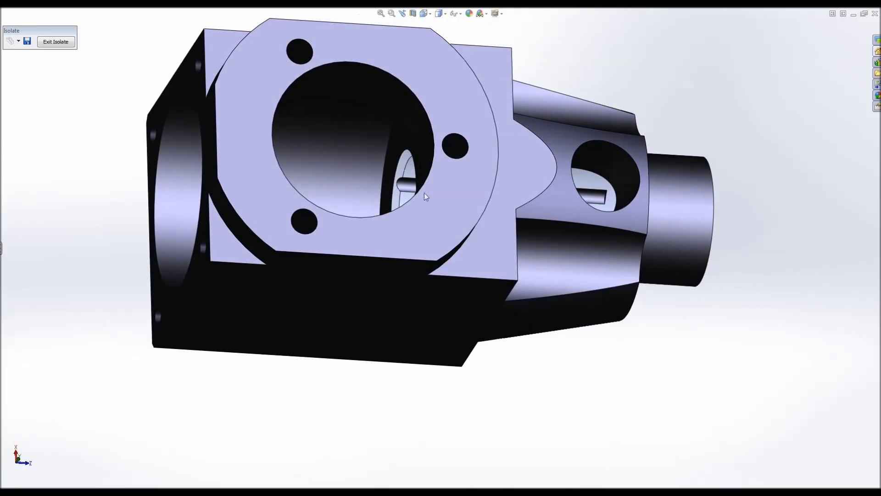
pyautogui.moveTo(314, 245)
pyautogui.mouseDown(button='middle')
pyautogui.moveTo(386, 250)
pyautogui.moveTo(393, 227)
pyautogui.mouseUp(button='middle')
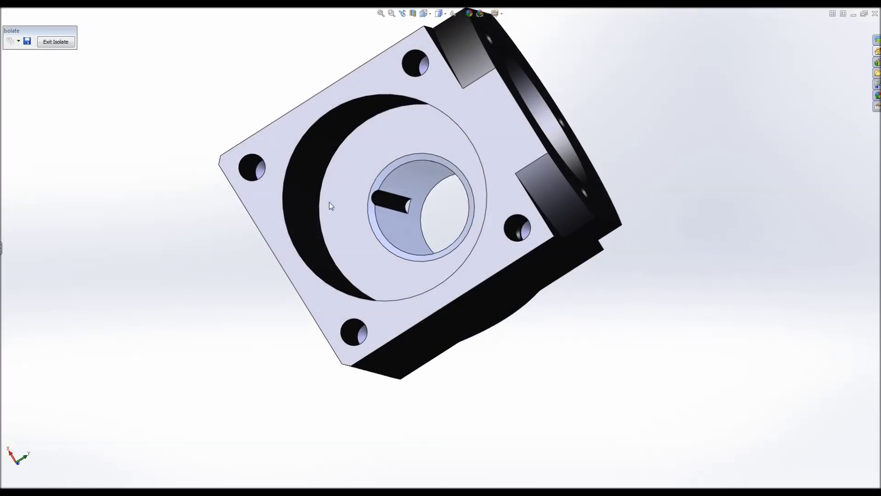
pyautogui.moveTo(329, 205); pyautogui.dragTo(502, 416, button='middle')
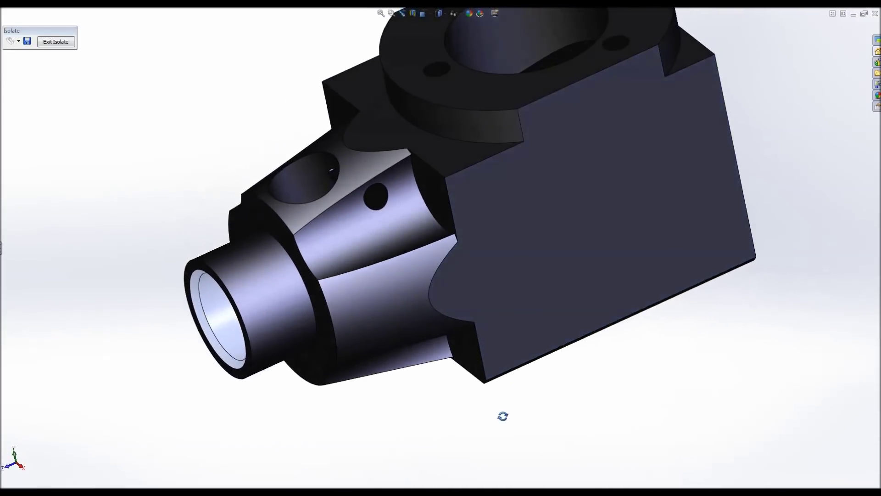
pyautogui.scroll(3, 517, 259)
pyautogui.scroll(-2, 538, 194)
pyautogui.scroll(1, 537, 195)
pyautogui.scroll(-1, 469, 200)
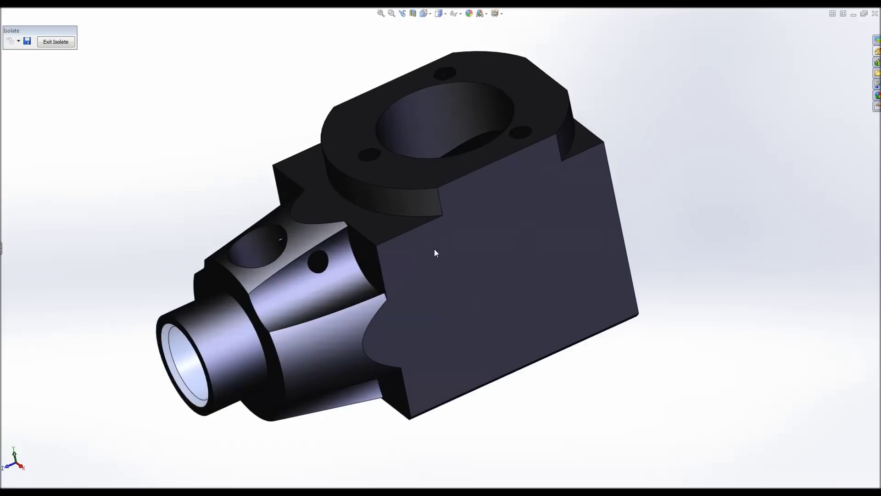
pyautogui.moveTo(434, 252); pyautogui.dragTo(576, 232, button='middle')
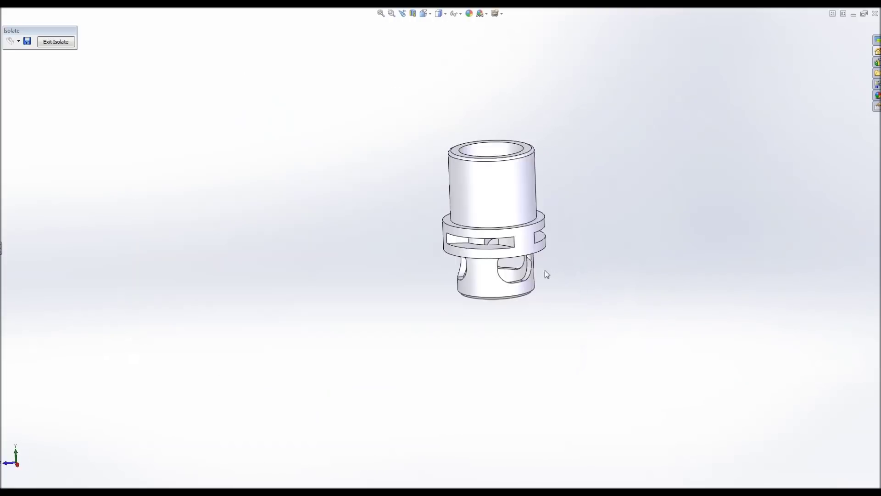
# - Orbit the isolated cylinder sleeve to inspect its bottom opening, opposite end and side
pyautogui.moveTo(545, 274)
pyautogui.mouseDown(button='middle')
pyautogui.moveTo(489, 153)
pyautogui.moveTo(492, 232)
pyautogui.moveTo(329, 170)
pyautogui.moveTo(310, 182)
pyautogui.moveTo(344, 226)
pyautogui.moveTo(442, 308)
pyautogui.moveTo(383, 360)
pyautogui.moveTo(394, 318)
pyautogui.mouseUp(button='middle')
pyautogui.scroll(-5, 496, 228)
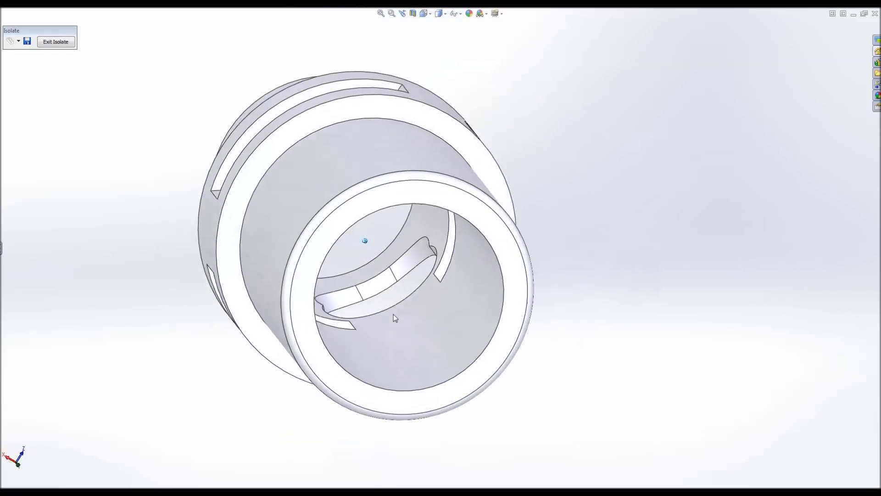
pyautogui.press('Left')
pyautogui.press('Left')
pyautogui.press('Left')
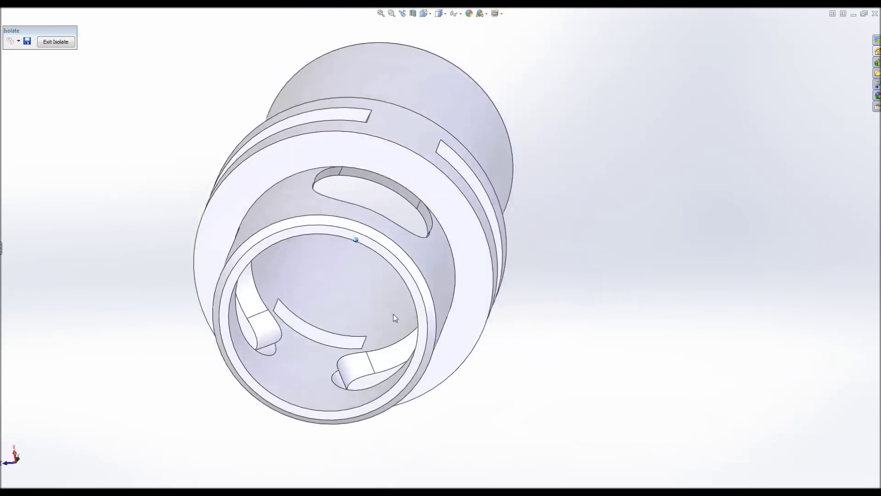
pyautogui.moveTo(393, 314); pyautogui.dragTo(408, 301, button='middle')
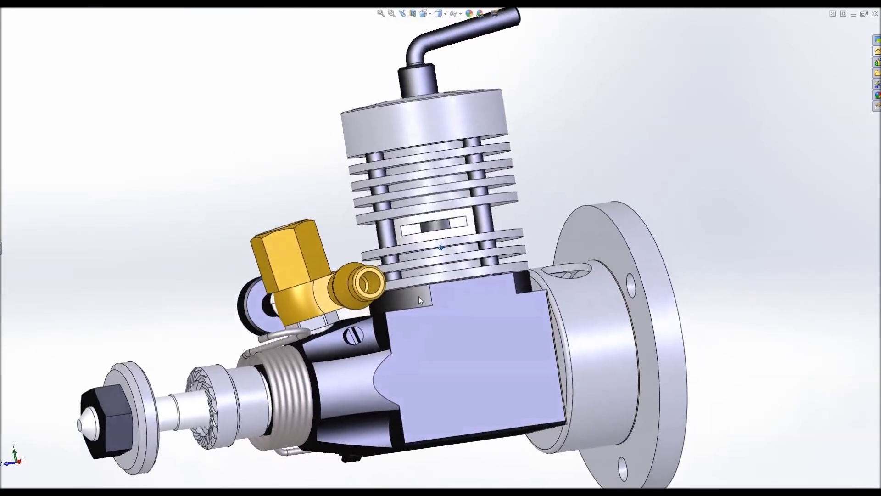
pyautogui.click(171, 384)
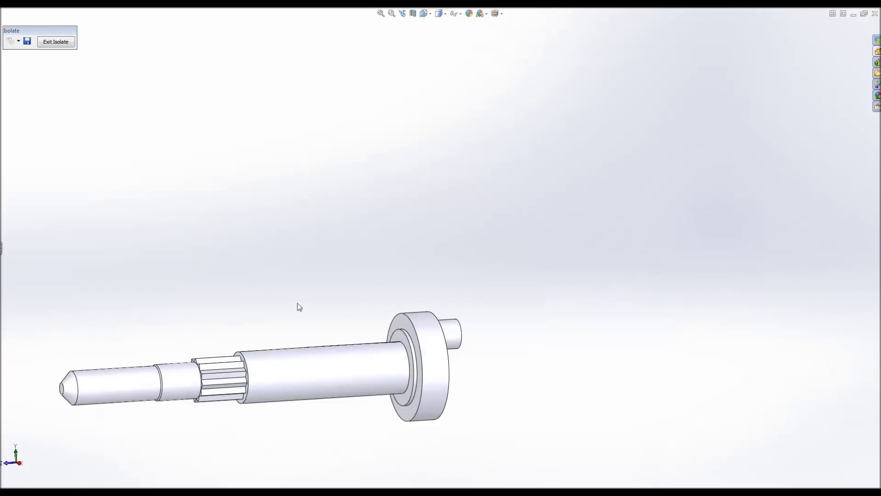
pyautogui.scroll(2, 298, 307)
pyautogui.scroll(-2, 324, 316)
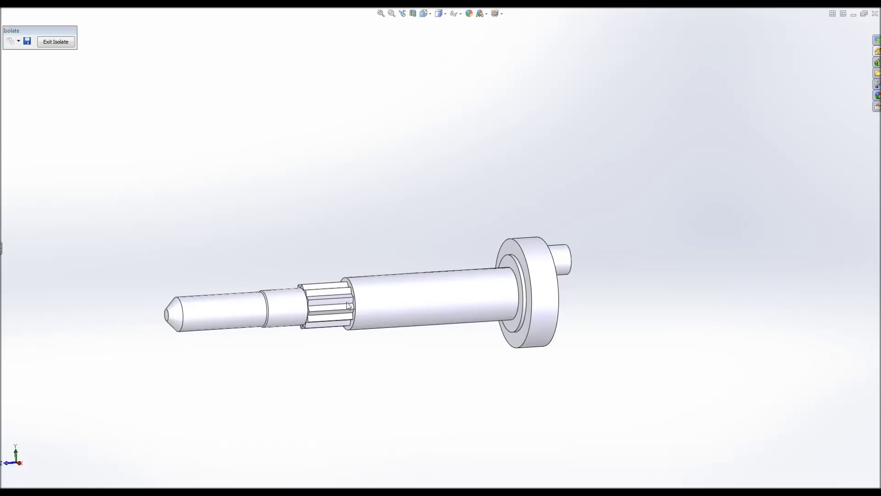
pyautogui.moveTo(464, 291)
pyautogui.mouseDown(button='middle')
pyautogui.moveTo(471, 283)
pyautogui.moveTo(464, 276)
pyautogui.moveTo(475, 277)
pyautogui.moveTo(366, 276)
pyautogui.moveTo(374, 291)
pyautogui.moveTo(326, 305)
pyautogui.moveTo(439, 303)
pyautogui.moveTo(499, 282)
pyautogui.moveTo(542, 243)
pyautogui.mouseUp(button='middle')
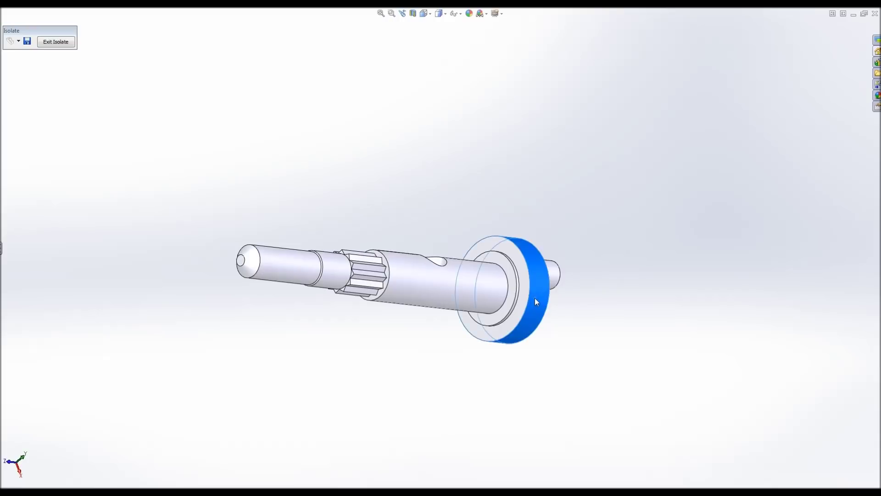
pyautogui.moveTo(535, 298)
pyautogui.mouseDown(button='middle')
pyautogui.moveTo(515, 329)
pyautogui.moveTo(553, 291)
pyautogui.mouseUp(button='middle')
pyautogui.moveTo(468, 262)
pyautogui.mouseDown(button='middle')
pyautogui.moveTo(444, 305)
pyautogui.moveTo(448, 295)
pyautogui.moveTo(431, 298)
pyautogui.moveTo(436, 291)
pyautogui.moveTo(238, 322)
pyautogui.mouseUp(button='middle')
pyautogui.moveTo(306, 353)
pyautogui.mouseDown(button='middle')
pyautogui.moveTo(419, 321)
pyautogui.moveTo(448, 289)
pyautogui.moveTo(442, 297)
pyautogui.mouseUp(button='middle')
pyautogui.press('Left')
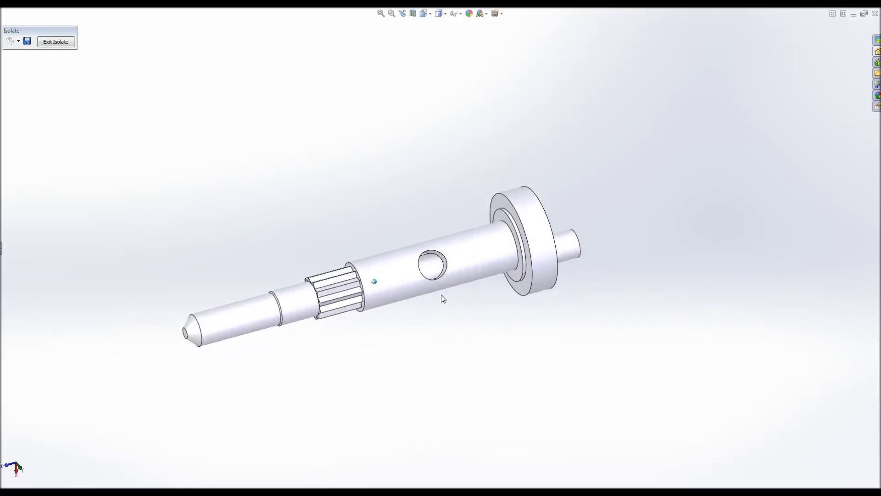
pyautogui.press('Left')
pyautogui.press('Left')
pyautogui.press('Left')
pyautogui.press('Up')
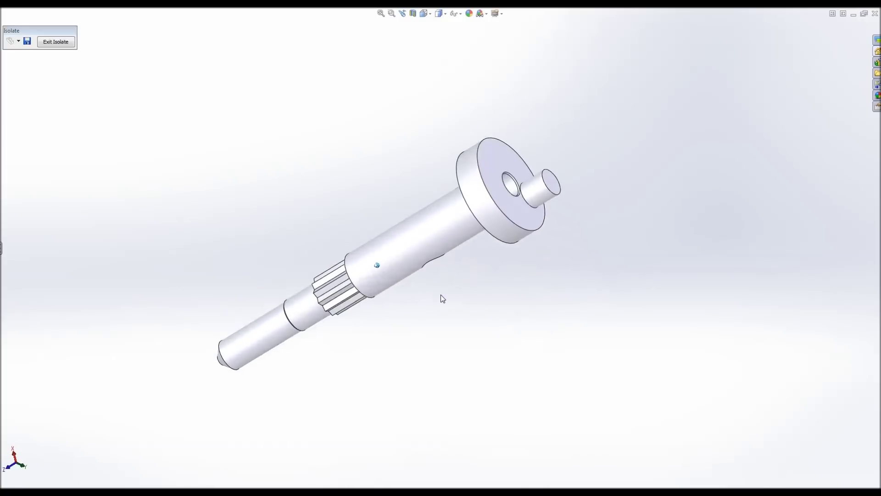
pyautogui.press('Up')
pyautogui.press('Up')
pyautogui.press('Up')
pyautogui.press('Up')
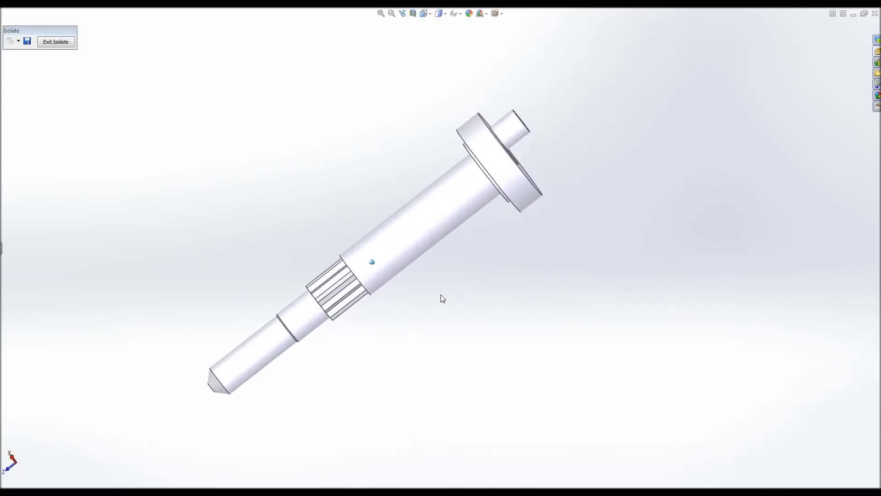
pyautogui.press('Up')
pyautogui.press('Up')
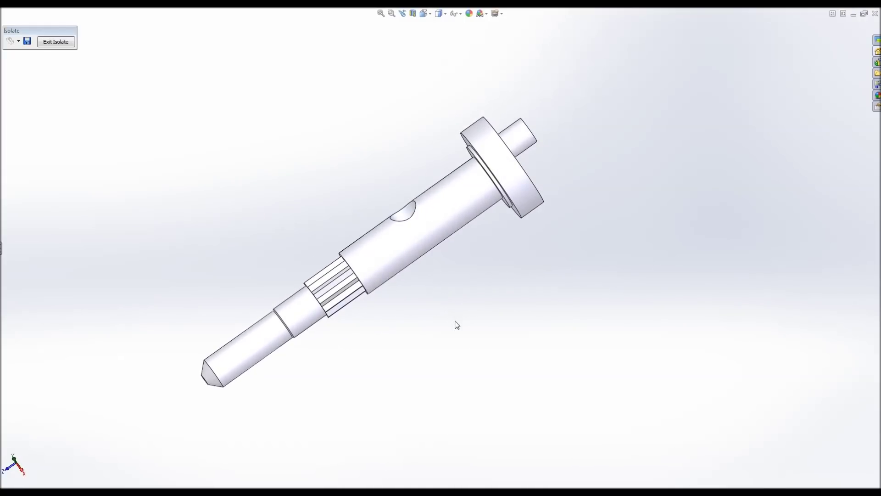
pyautogui.scroll(2, 451, 303)
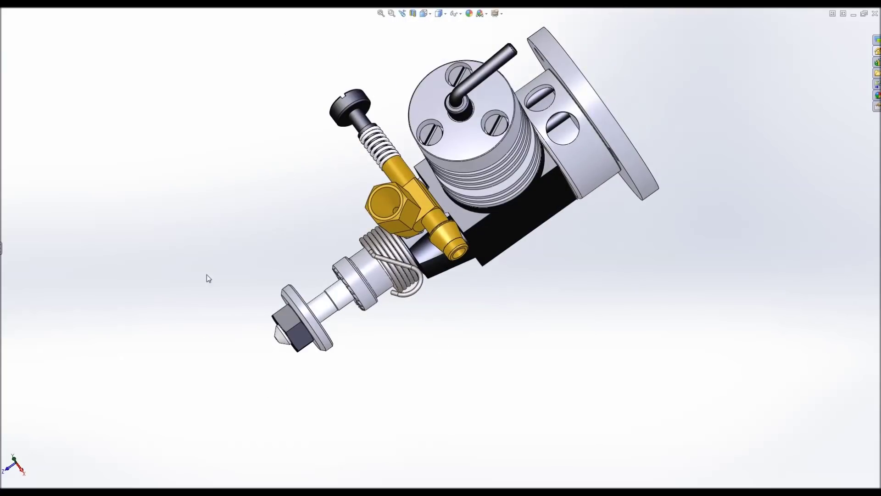
# - Orbit the sectioned engine and pick an edge inside the carburetor's throttle bore
pyautogui.moveTo(295, 287); pyautogui.dragTo(365, 345, button='middle')
pyautogui.moveTo(422, 246); pyautogui.dragTo(413, 262, button='middle')
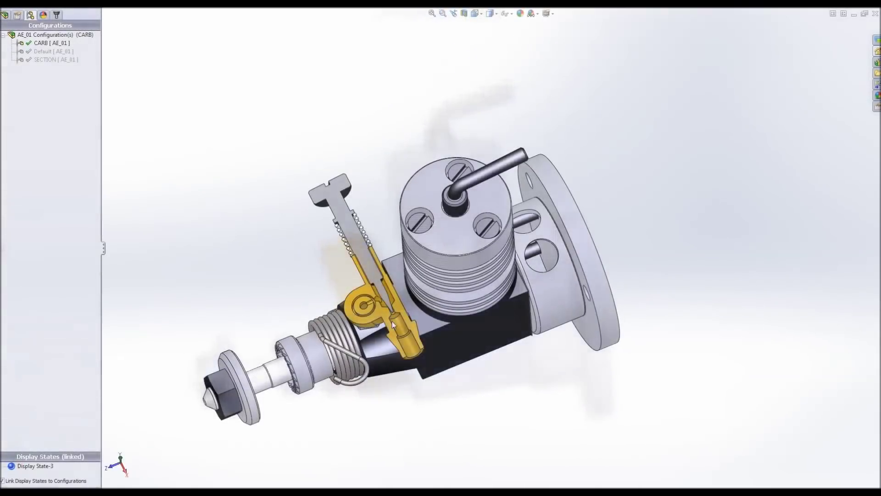
pyautogui.scroll(-3, 392, 321)
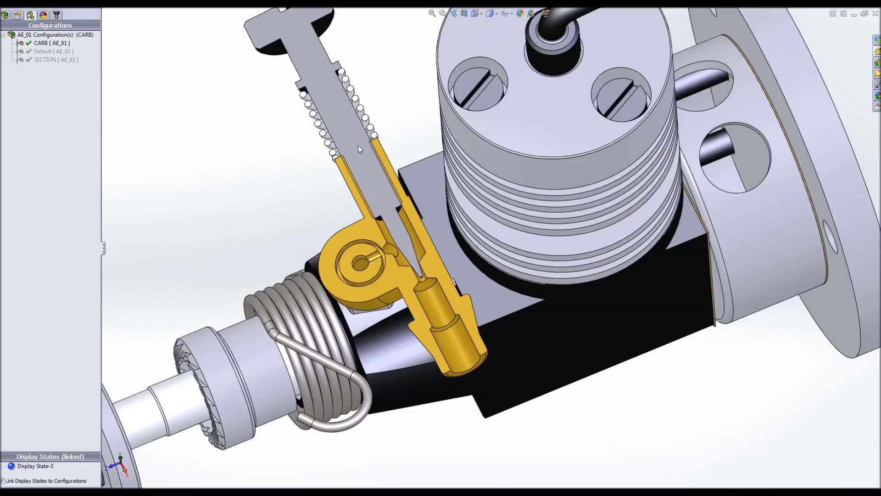
pyautogui.click(372, 258)
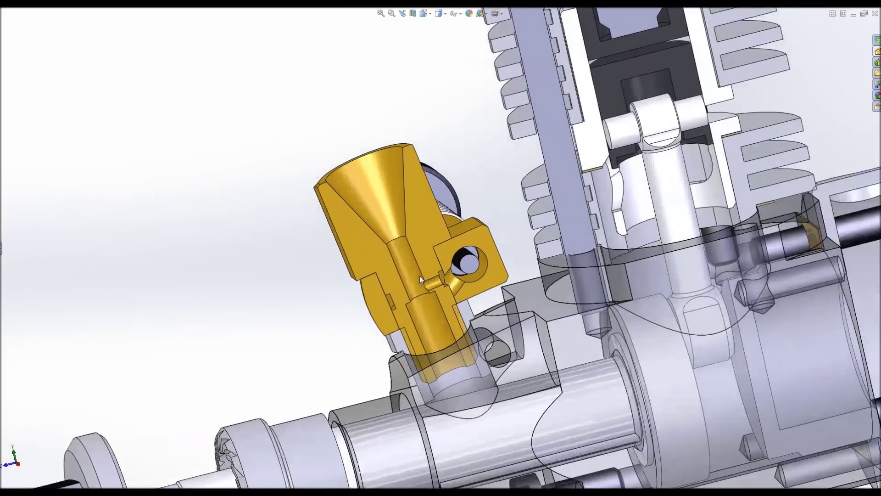
pyautogui.scroll(3, 419, 276)
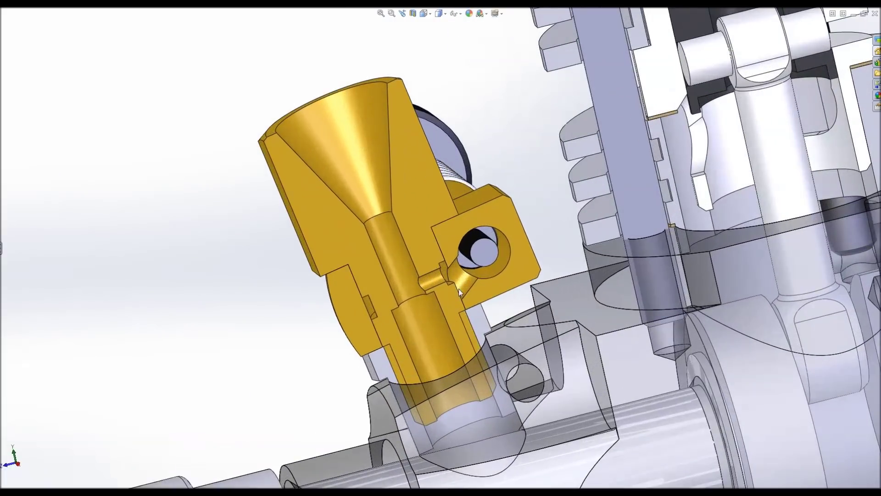
pyautogui.scroll(4, 459, 288)
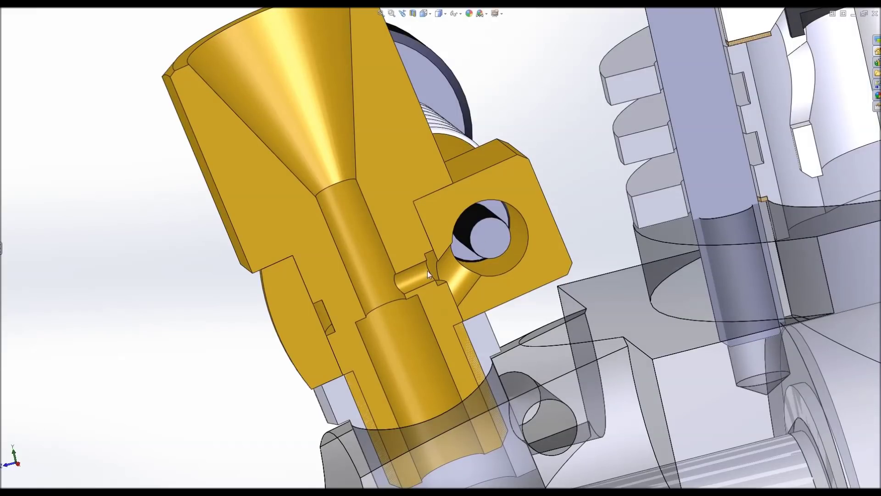
pyautogui.scroll(-2, 198, 374)
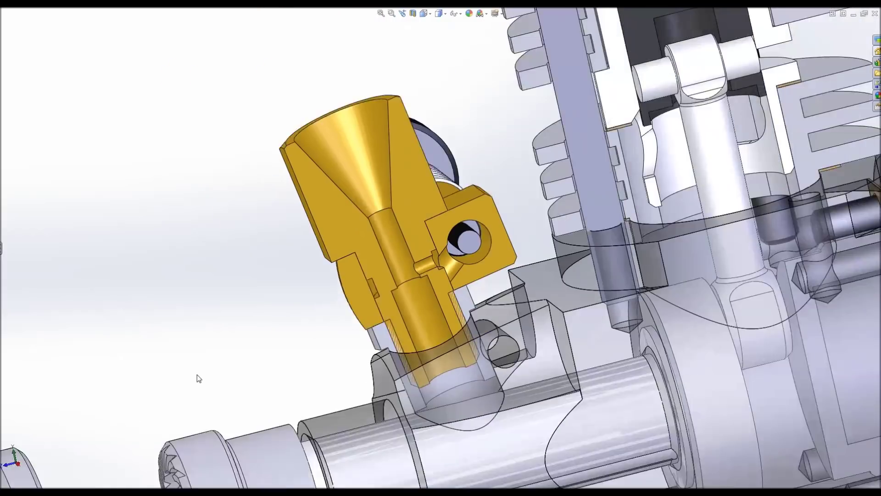
pyautogui.scroll(-1, 203, 363)
pyautogui.scroll(-1, 207, 326)
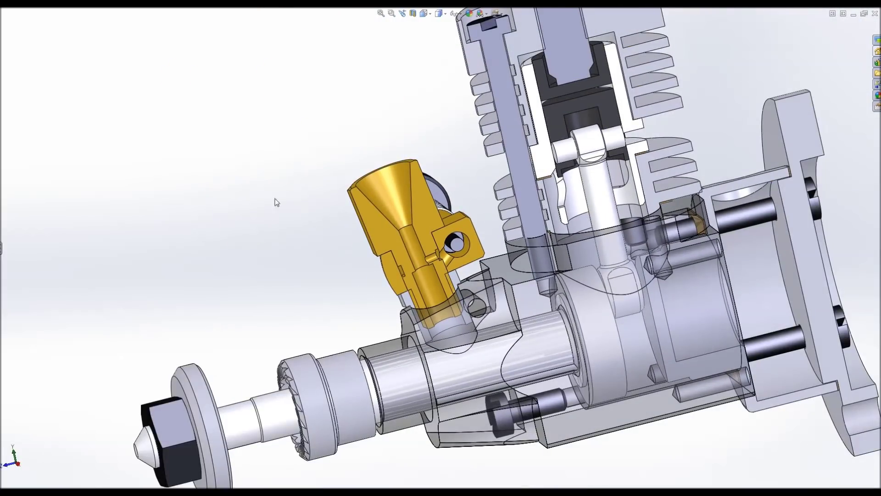
# - Cancel a zoom-to-area and return to the sectioned right view
pyautogui.press('z')
pyautogui.scroll(-2, 287, 219)
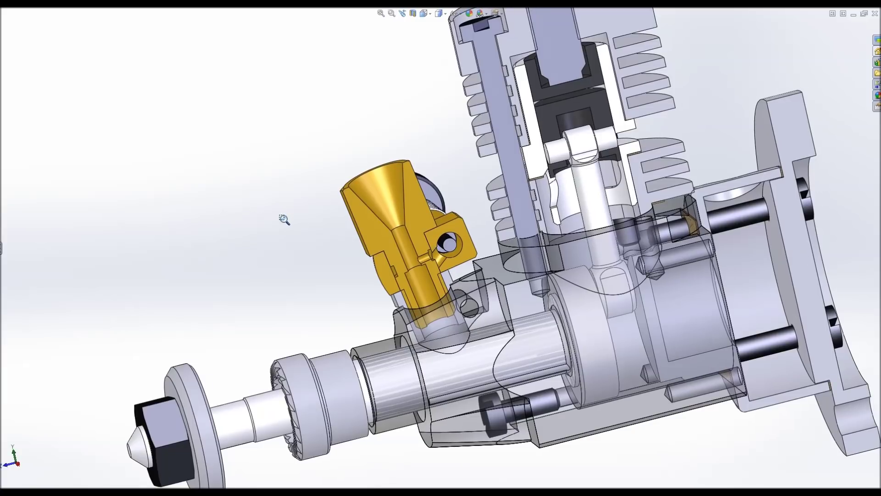
pyautogui.press('Escape')
pyautogui.hotkey('ctrl', '4')
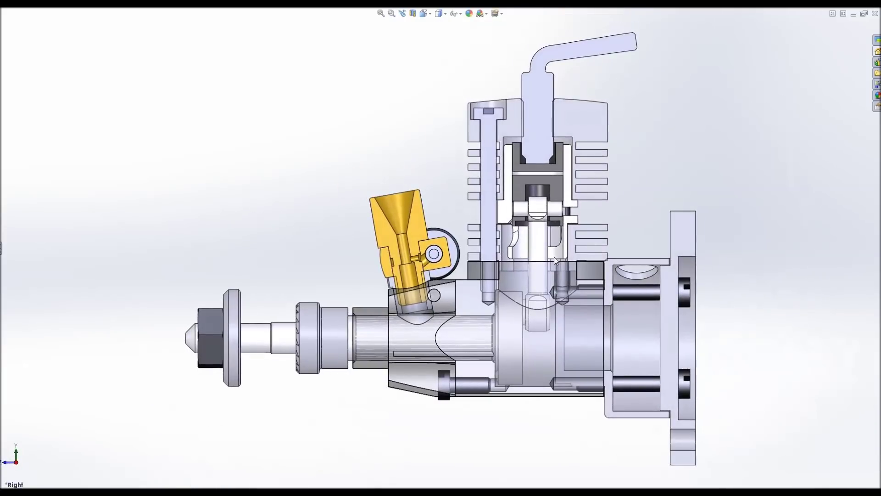
pyautogui.scroll(4, 555, 257)
pyautogui.scroll(1, 517, 267)
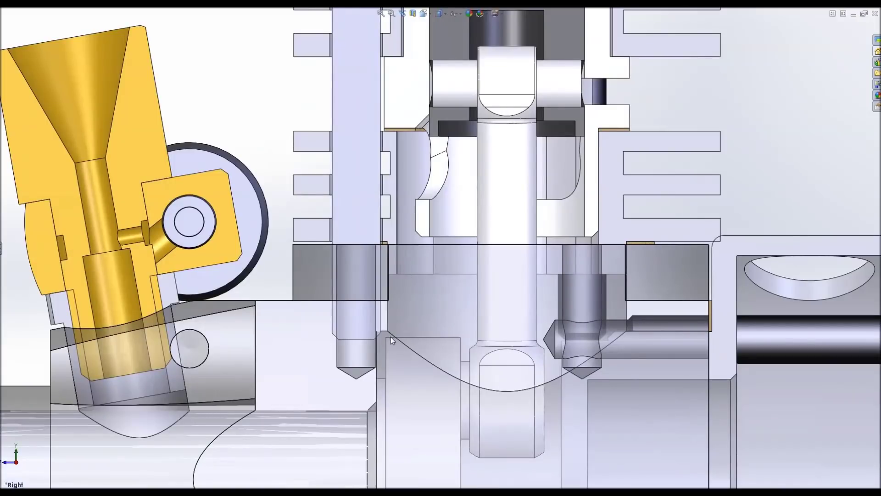
pyautogui.scroll(1, 390, 337)
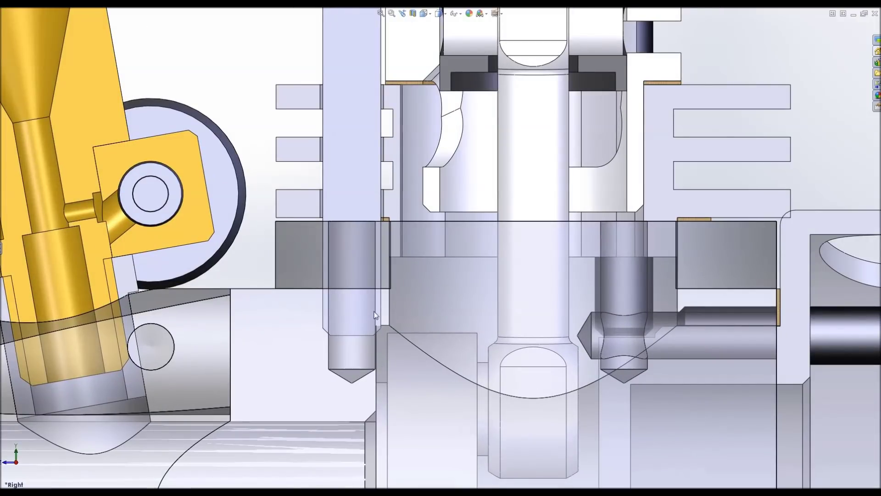
pyautogui.scroll(-3, 350, 129)
pyautogui.scroll(-2, 369, 174)
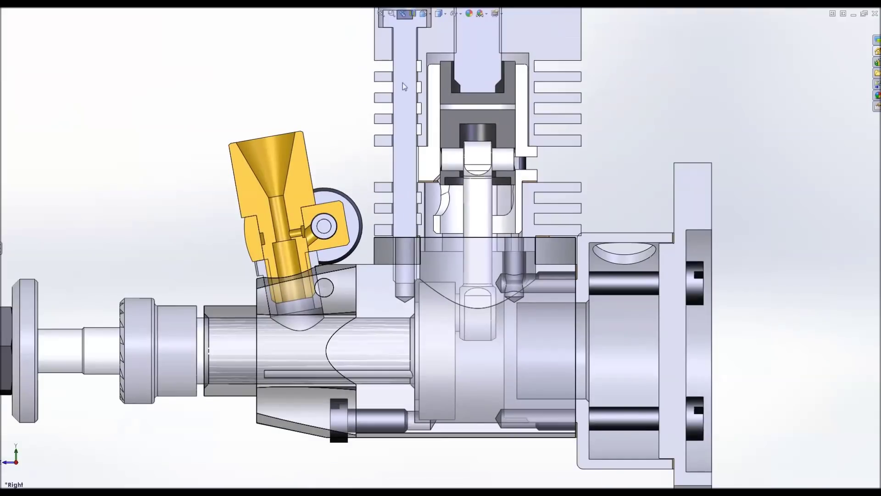
pyautogui.scroll(3, 403, 240)
pyautogui.scroll(3, 428, 251)
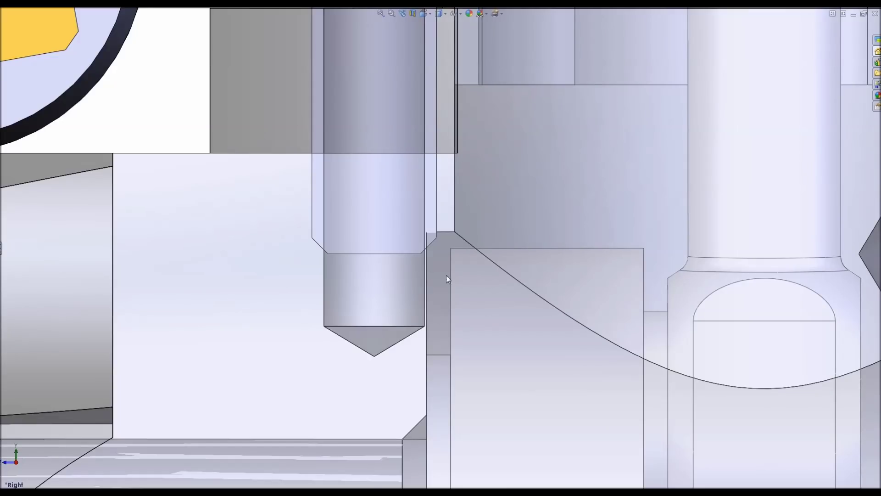
pyautogui.scroll(-3, 364, 285)
pyautogui.scroll(-2, 364, 285)
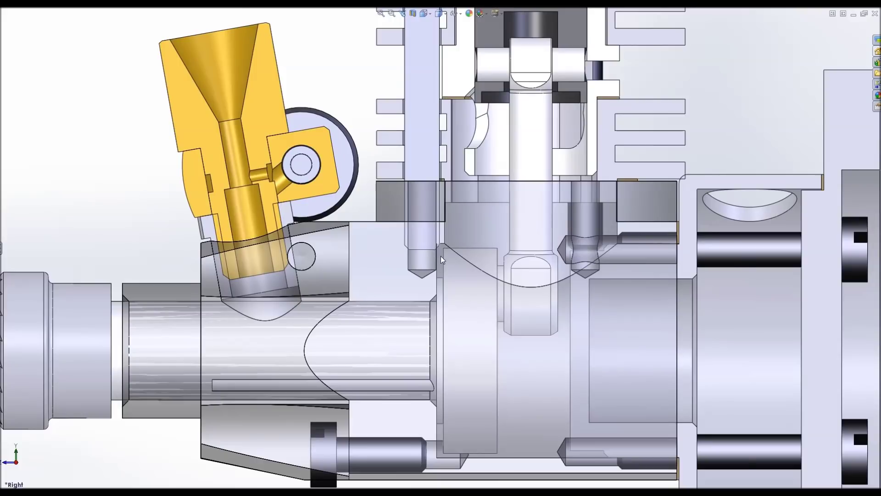
pyautogui.scroll(-3, 426, 257)
pyautogui.scroll(-1, 435, 251)
pyautogui.scroll(5, 623, 200)
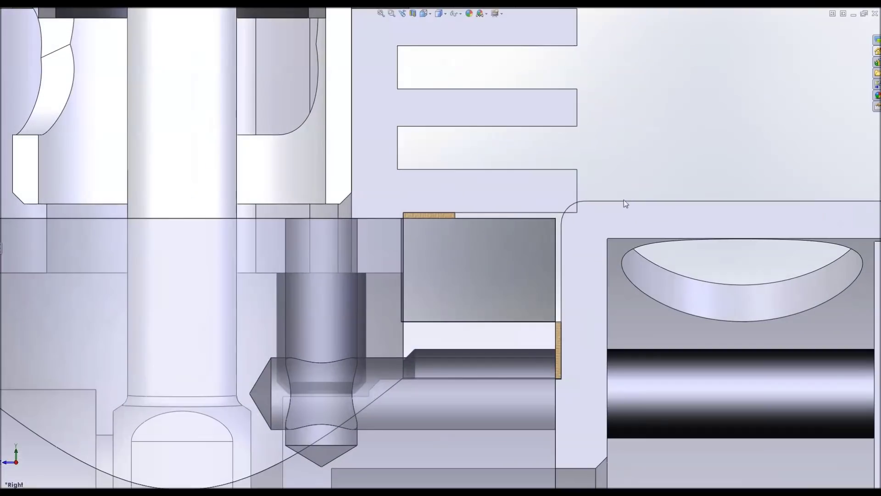
# - Box-select section geometry and pick the long vertical housing edge
pyautogui.moveTo(590, 188); pyautogui.dragTo(537, 234)
pyautogui.click(638, 139)
pyautogui.scroll(3, 602, 168)
pyautogui.scroll(2, 510, 278)
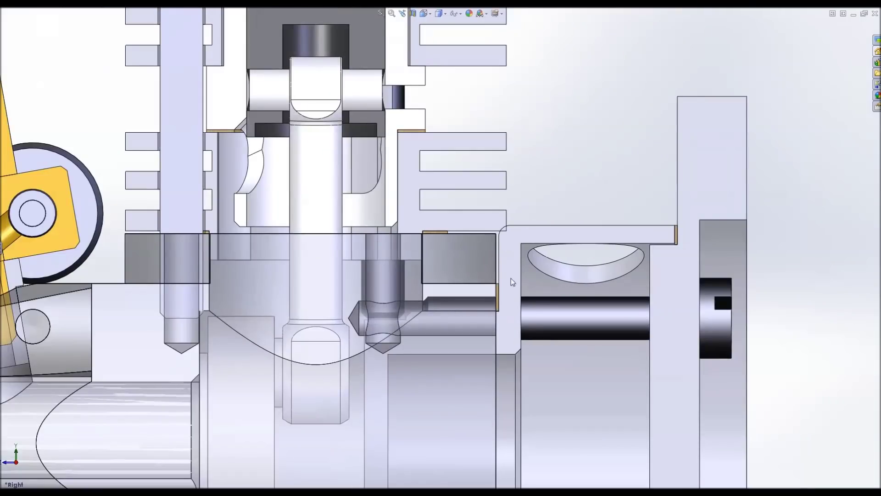
pyautogui.scroll(1, 510, 278)
pyautogui.click(637, 240)
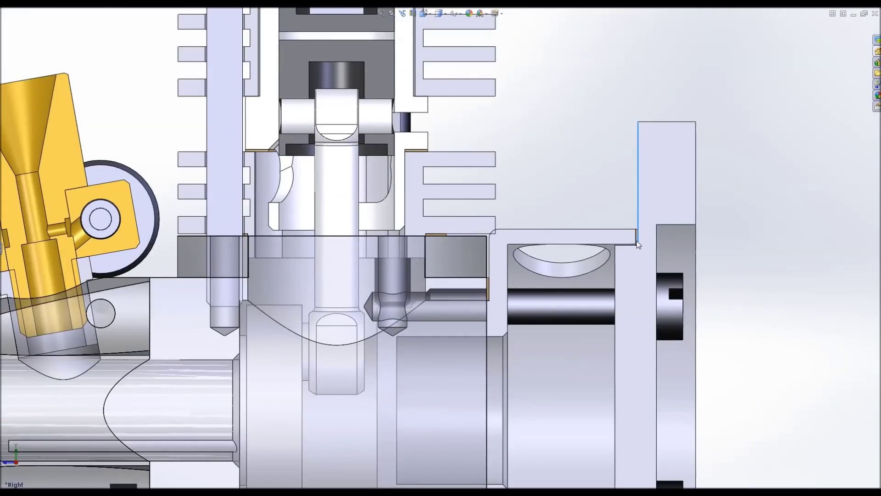
pyautogui.scroll(-3, 626, 246)
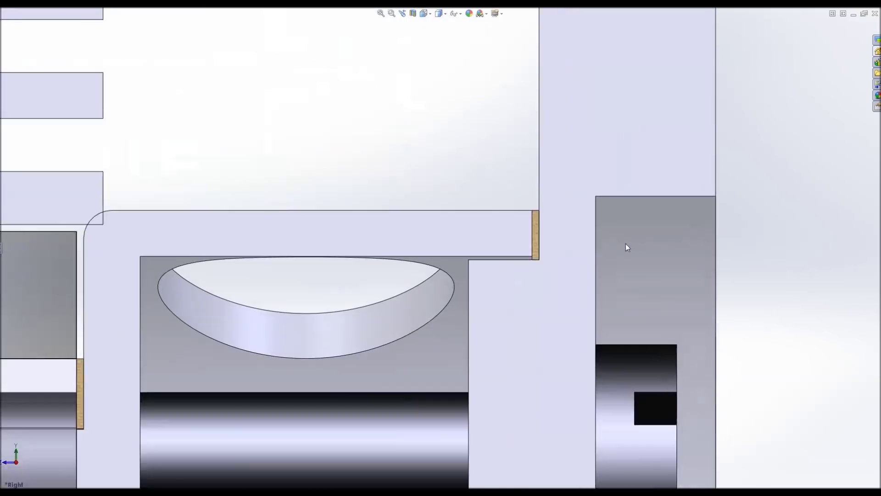
pyautogui.scroll(-1, 535, 251)
pyautogui.scroll(3, 510, 295)
pyautogui.scroll(-3, 352, 333)
pyautogui.scroll(-1, 293, 312)
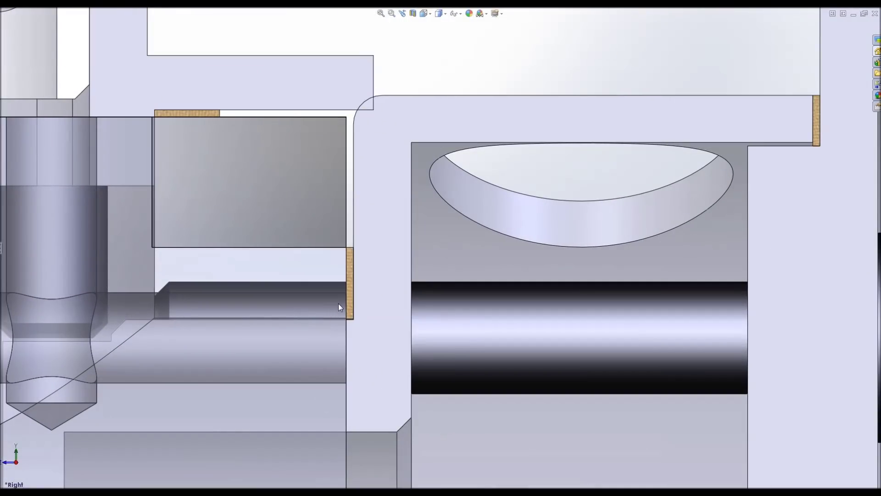
pyautogui.scroll(2, 338, 304)
pyautogui.scroll(1, 370, 299)
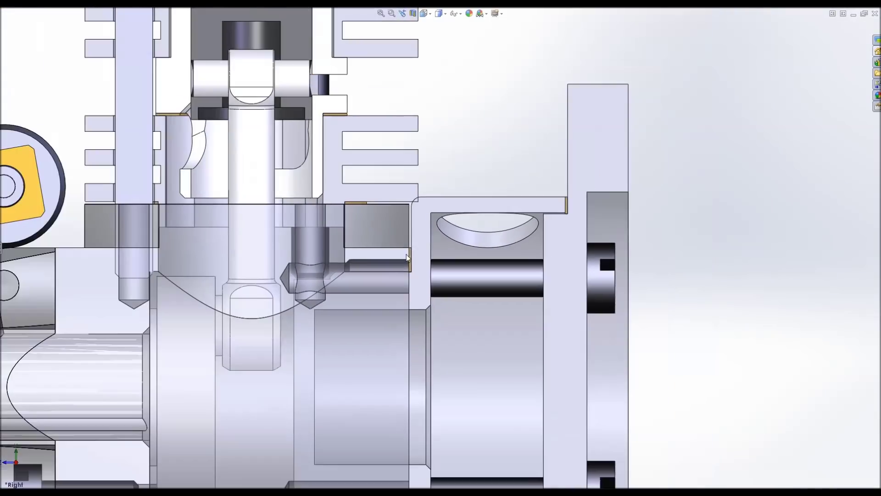
pyautogui.scroll(-2, 349, 212)
pyautogui.scroll(-2, 389, 191)
pyautogui.scroll(2, 377, 199)
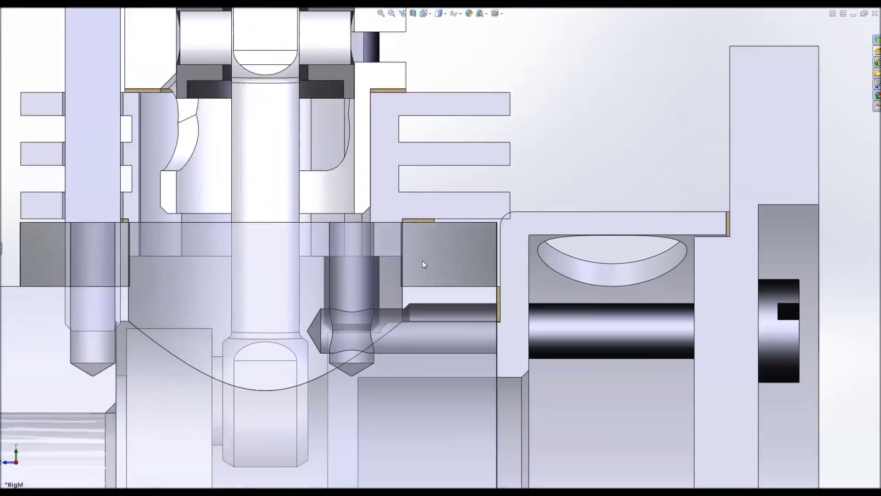
pyautogui.scroll(1, 419, 262)
pyautogui.scroll(-3, 407, 133)
pyautogui.scroll(1, 444, 193)
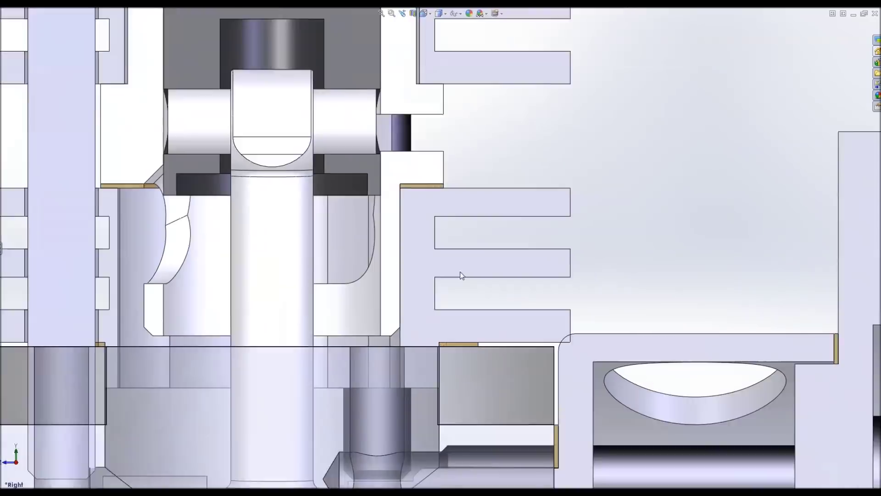
pyautogui.scroll(2, 462, 275)
pyautogui.scroll(1, 465, 276)
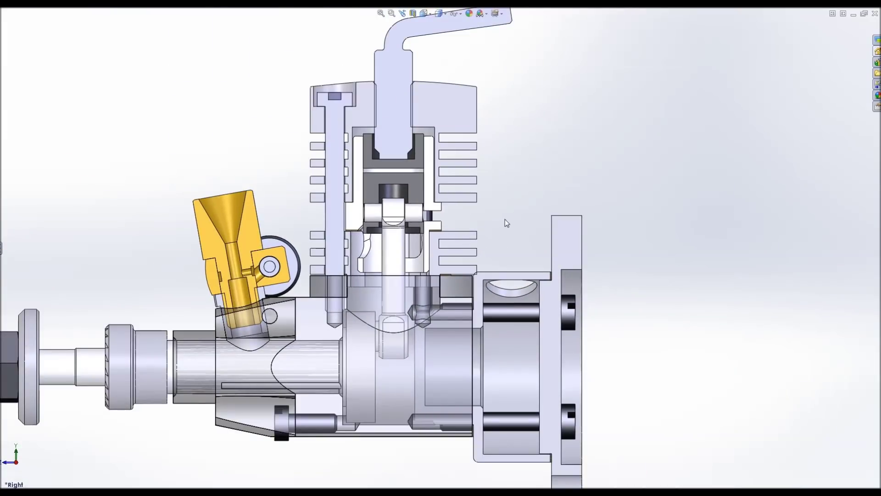
pyautogui.scroll(1, 506, 222)
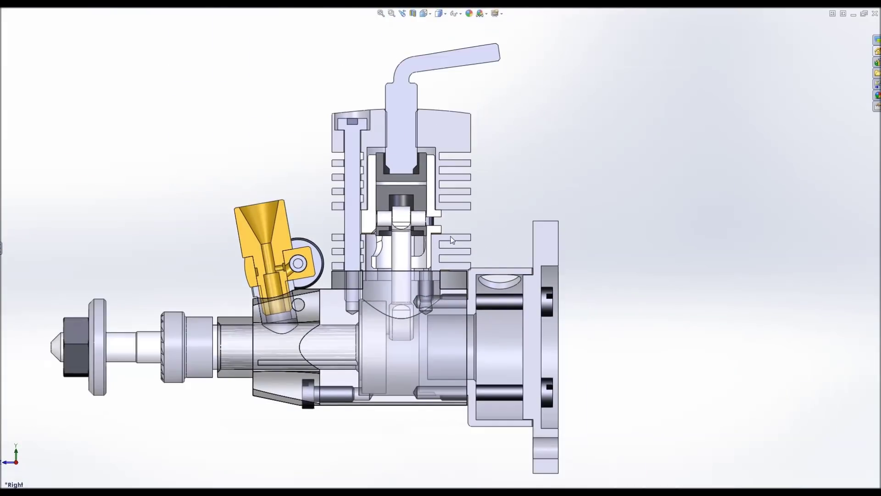
# - Select the connecting rod inside the section and turn it to the dimetric view
pyautogui.click(401, 250)
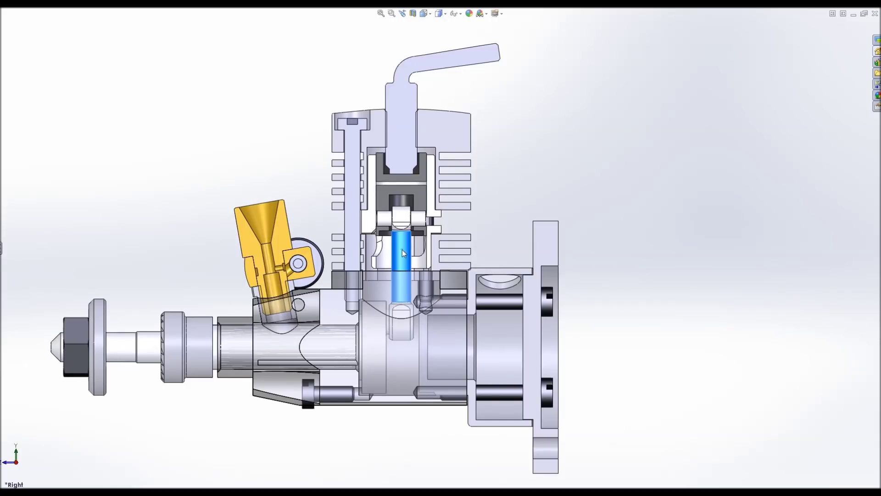
pyautogui.scroll(-3, 434, 263)
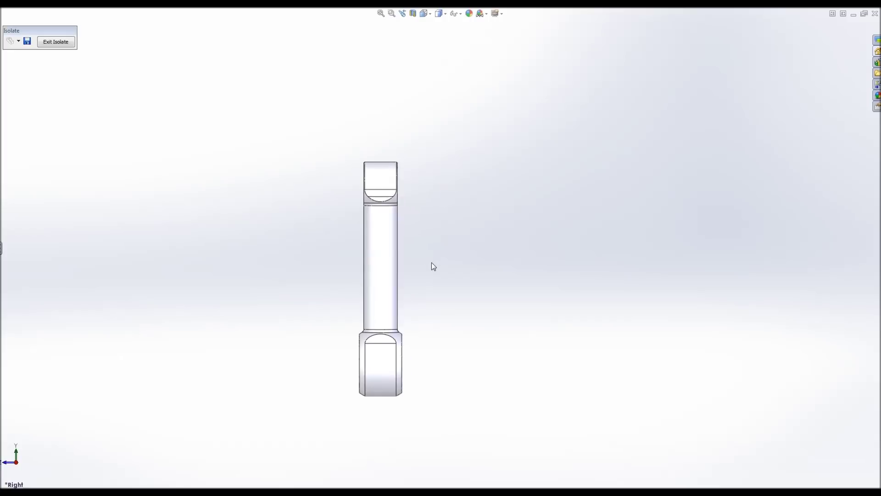
pyautogui.hotkey('ctrl', '7')
pyautogui.press('Left')
pyautogui.press('Left')
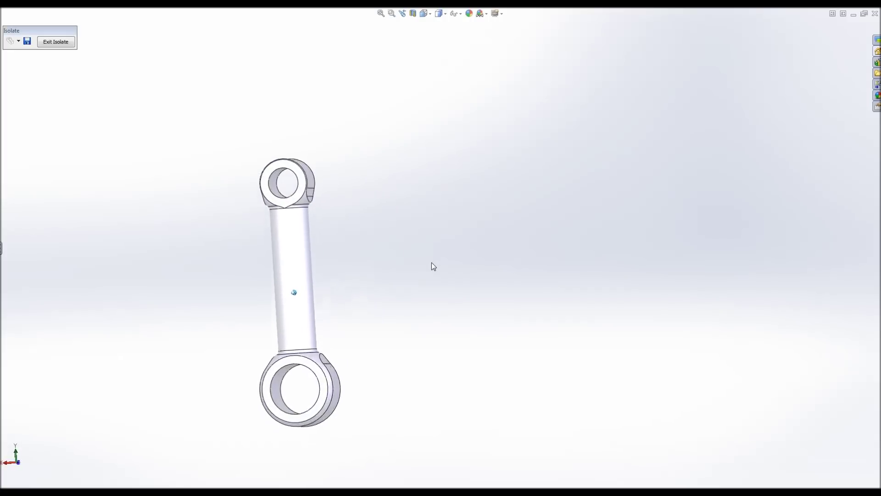
# - Spin the connecting rod to its opposite side and tilt it diagonally
pyautogui.press('Left')
pyautogui.press('Left')
pyautogui.press('Left')
pyautogui.press('Left')
pyautogui.press('Left')
pyautogui.press('Left')
pyautogui.press('Left')
pyautogui.press('Left')
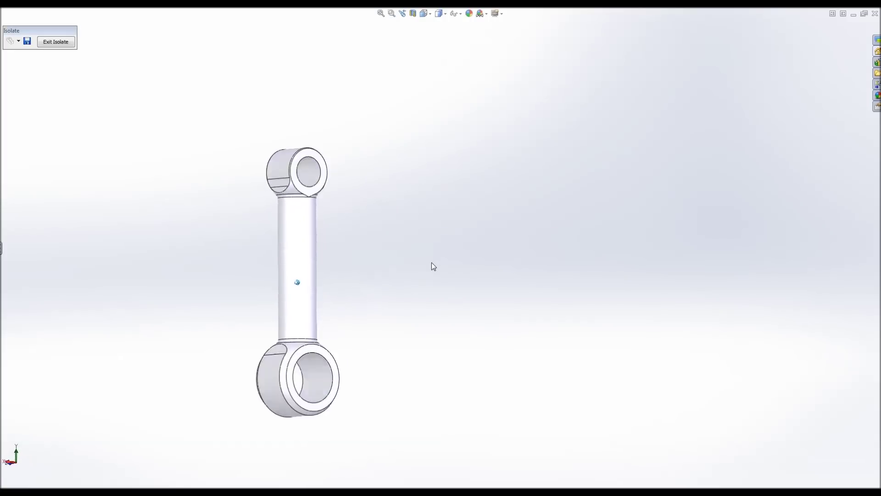
pyautogui.press('Left')
pyautogui.press('Left')
pyautogui.press('Left')
pyautogui.press('Left')
pyautogui.press('Left')
pyautogui.press('Left')
pyautogui.hotkey('alt', 'Right')
pyautogui.press('Left')
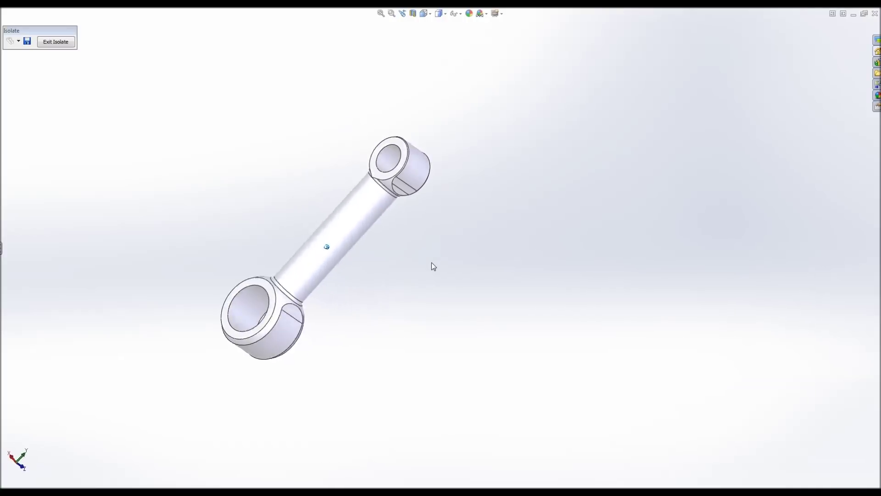
pyautogui.press('Left')
pyautogui.press('Left')
pyautogui.press('Left')
pyautogui.press('Left')
pyautogui.press('Left')
pyautogui.press('Left')
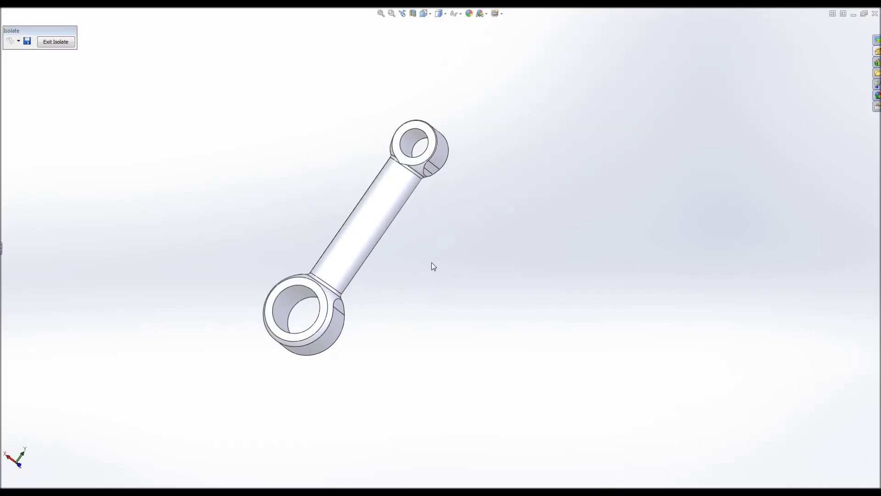
pyautogui.press('Left')
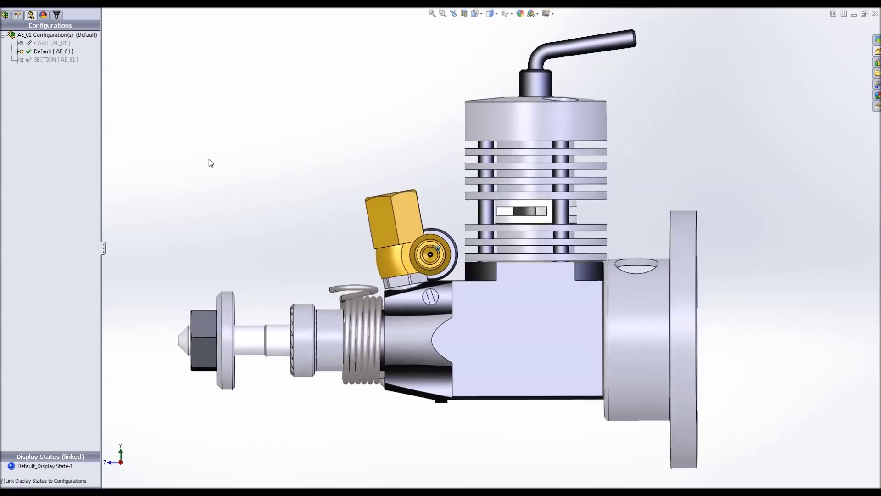
# - Spin the engine until the flange faces front, then tilt down to the head and underside
pyautogui.press('Left')
pyautogui.press('Up')
pyautogui.press('Left')
pyautogui.press('Left')
pyautogui.press('Left')
pyautogui.press('Left')
pyautogui.press('Left')
pyautogui.press('Left')
pyautogui.press('Left')
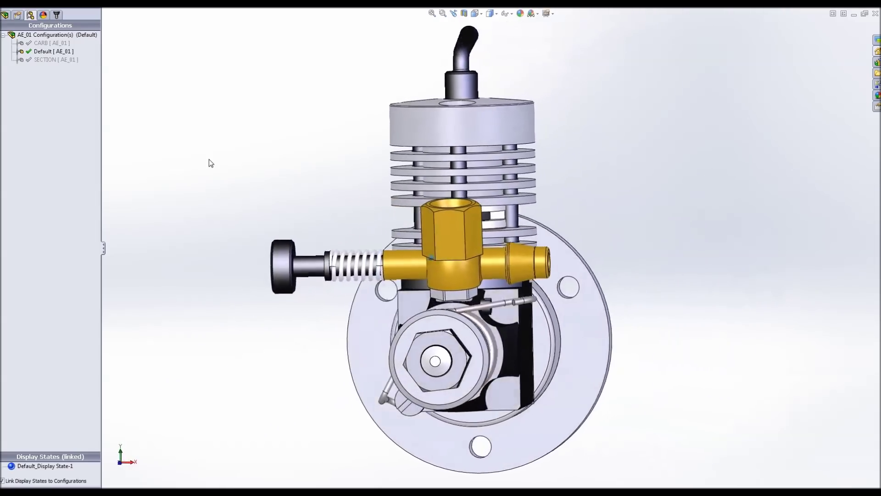
pyautogui.press('Left')
pyautogui.press('Left')
pyautogui.press('Left')
pyautogui.press('Left')
pyautogui.press('Left')
pyautogui.press('Left')
pyautogui.press('Left')
pyautogui.press('Left')
pyautogui.press('Left')
pyautogui.press('Left')
pyautogui.press('Left')
pyautogui.press('Left')
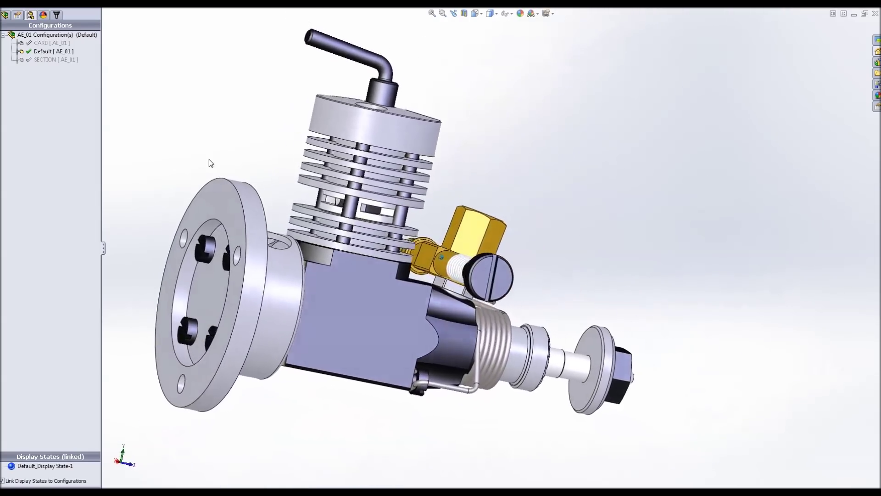
pyautogui.press('Left')
pyautogui.press('Left')
pyautogui.press('Left')
pyautogui.press('Left')
pyautogui.press('Left')
pyautogui.press('Left')
pyautogui.press('Left')
pyautogui.press('Left')
pyautogui.press('Left')
pyautogui.press('Left')
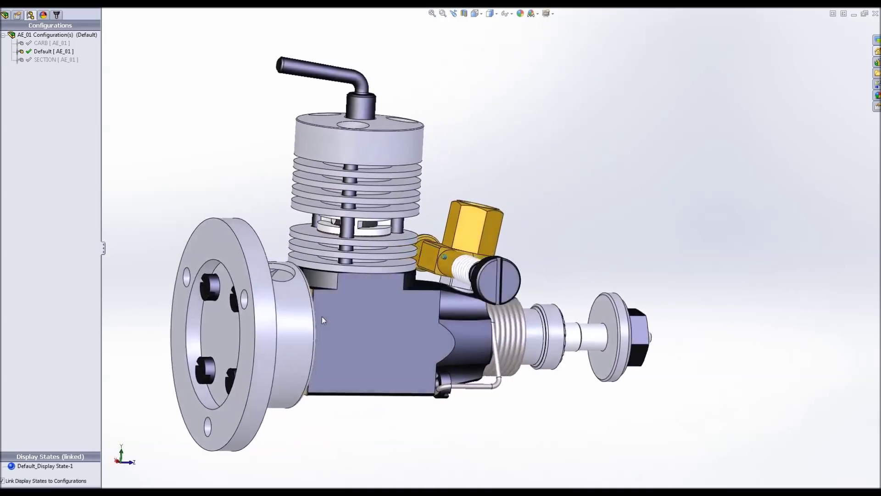
pyautogui.press('Left')
pyautogui.press('Left')
pyautogui.press('Left')
pyautogui.press('Left')
pyautogui.press('Left')
pyautogui.press('Left')
pyautogui.press('Left')
pyautogui.press('Left')
pyautogui.press('Left')
pyautogui.press('Left')
pyautogui.press('Left')
pyautogui.press('Left')
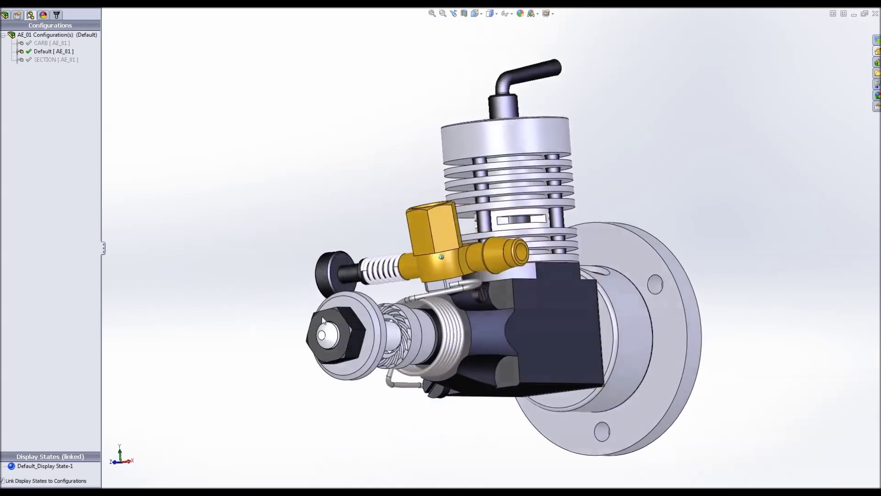
pyautogui.press('Left')
pyautogui.press('Left')
pyautogui.press('Left')
pyautogui.press('Left')
pyautogui.press('Left')
pyautogui.press('Left')
pyautogui.press('Down')
pyautogui.press('Down')
pyautogui.press('Down')
pyautogui.press('Down')
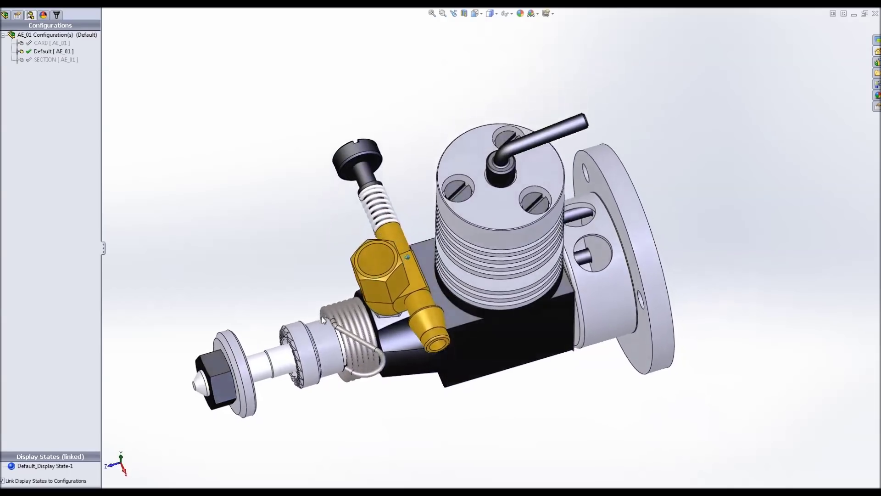
pyautogui.press('Down')
pyautogui.press('Down')
pyautogui.press('Down')
pyautogui.press('Down')
pyautogui.press('Down')
pyautogui.press('Down')
pyautogui.press('Down')
pyautogui.press('Down')
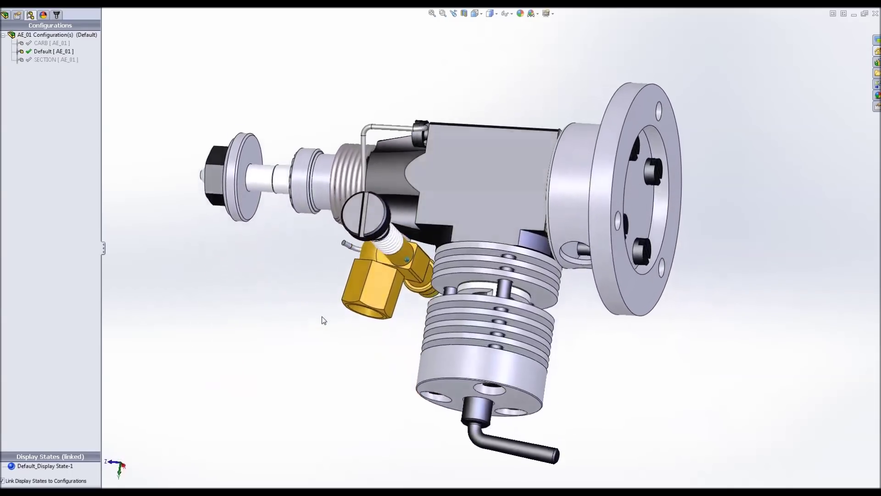
pyautogui.press('Down')
pyautogui.press('Down')
pyautogui.press('Down')
pyautogui.press('Down')
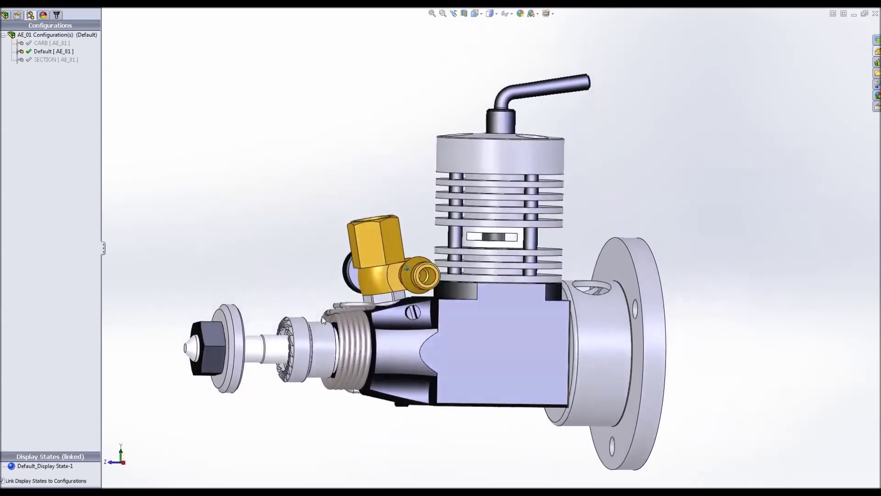